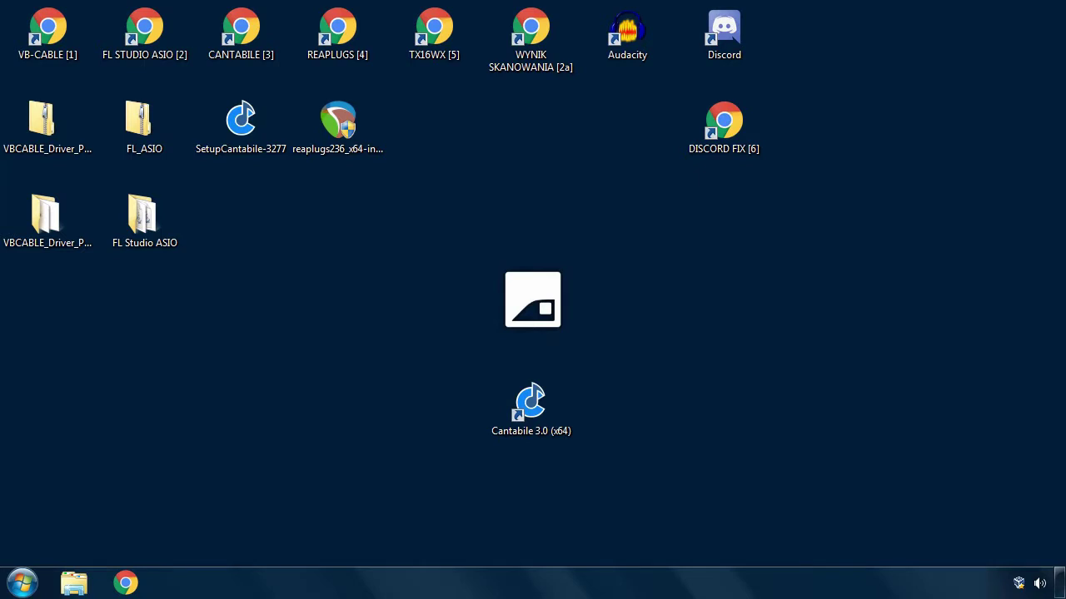
# Pin the Cantabile 3.0 (x64) desktop shortcut to the taskbar.
pyautogui.moveTo(530, 404); pyautogui.dragTo(457, 589)
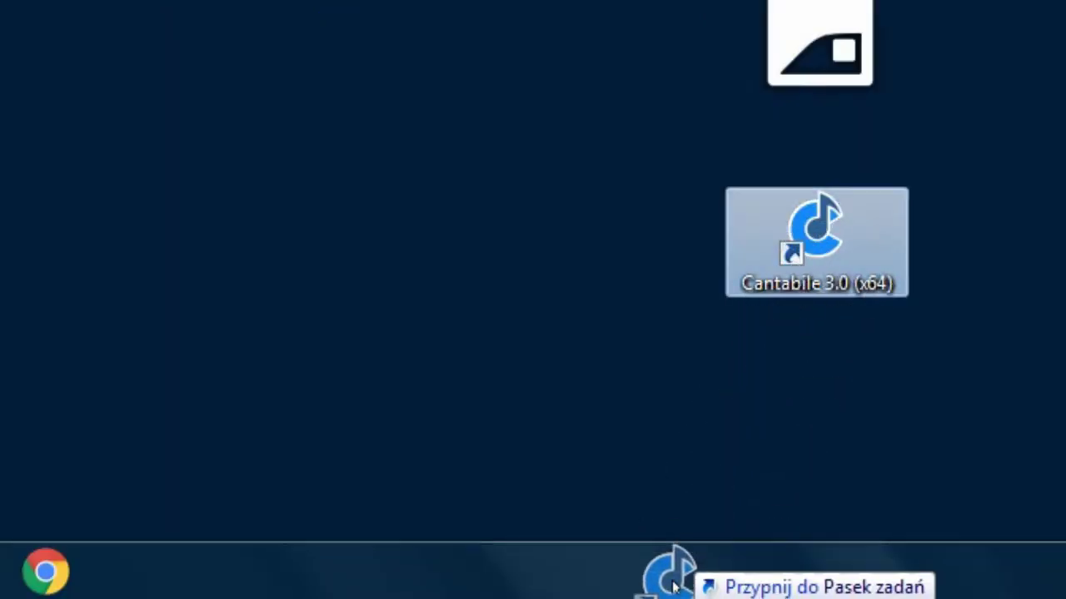
pyautogui.moveTo(673, 587); pyautogui.dragTo(673, 574)
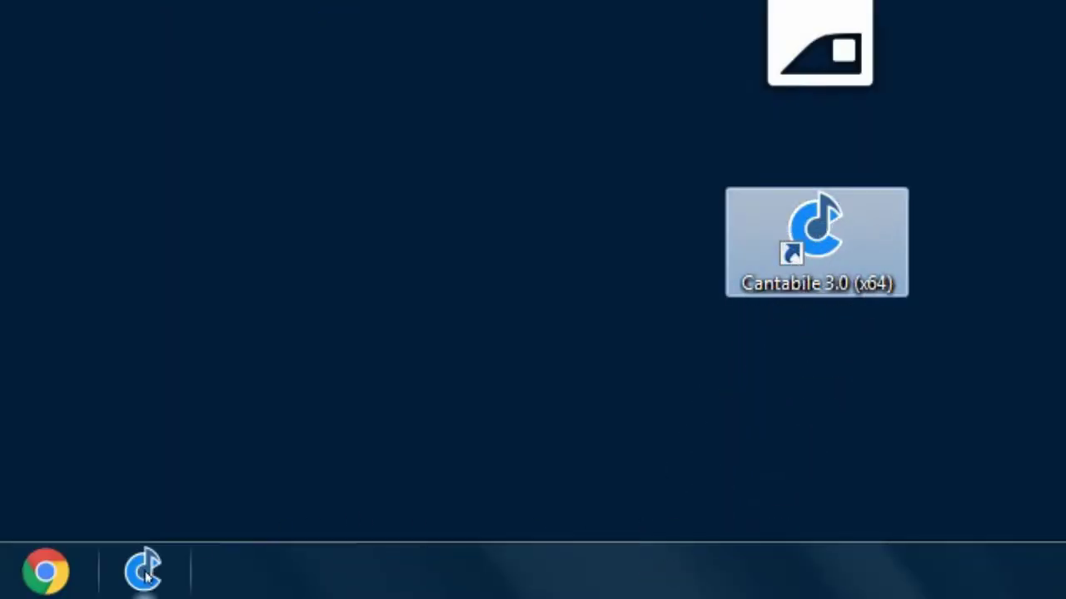
pyautogui.click(519, 460)
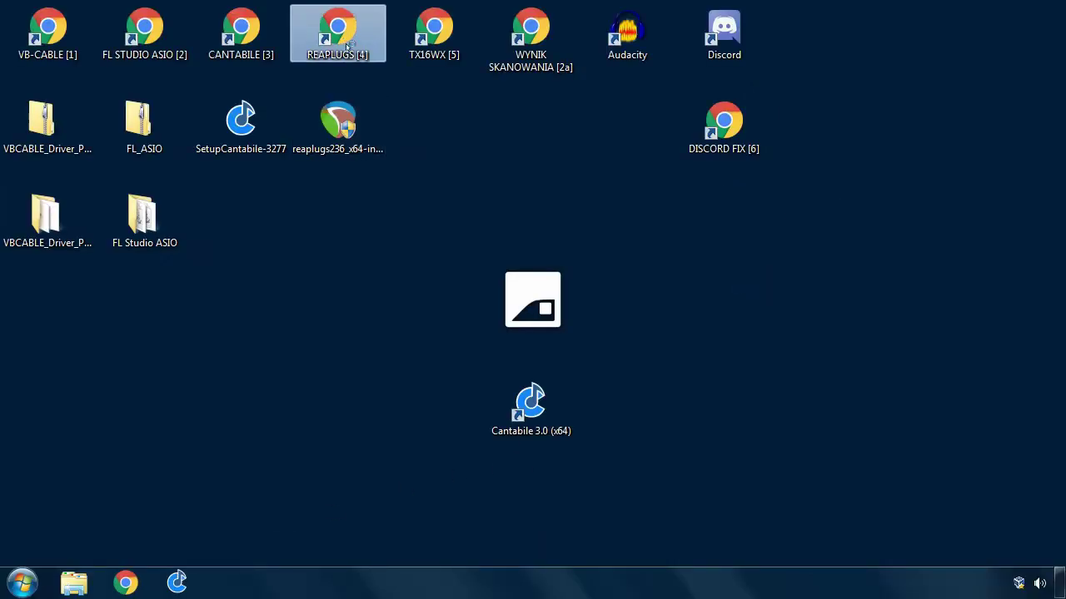
# Open the ReaPlugs web page from the REAPLUGS [4] desktop shortcut and view its download links.
pyautogui.doubleClick(347, 47)
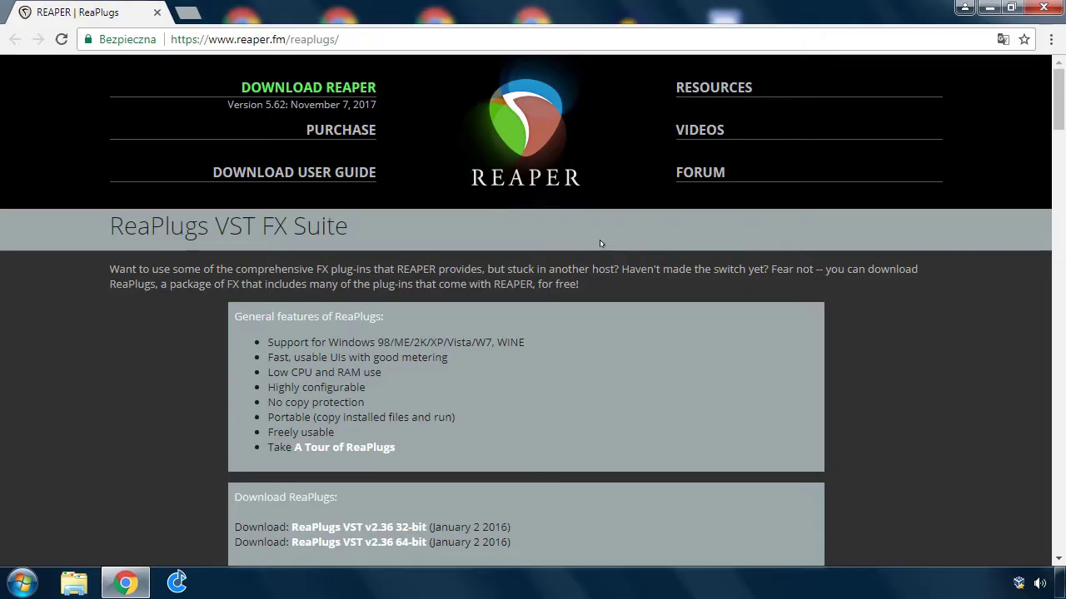
pyautogui.scroll(-3, 600, 241)
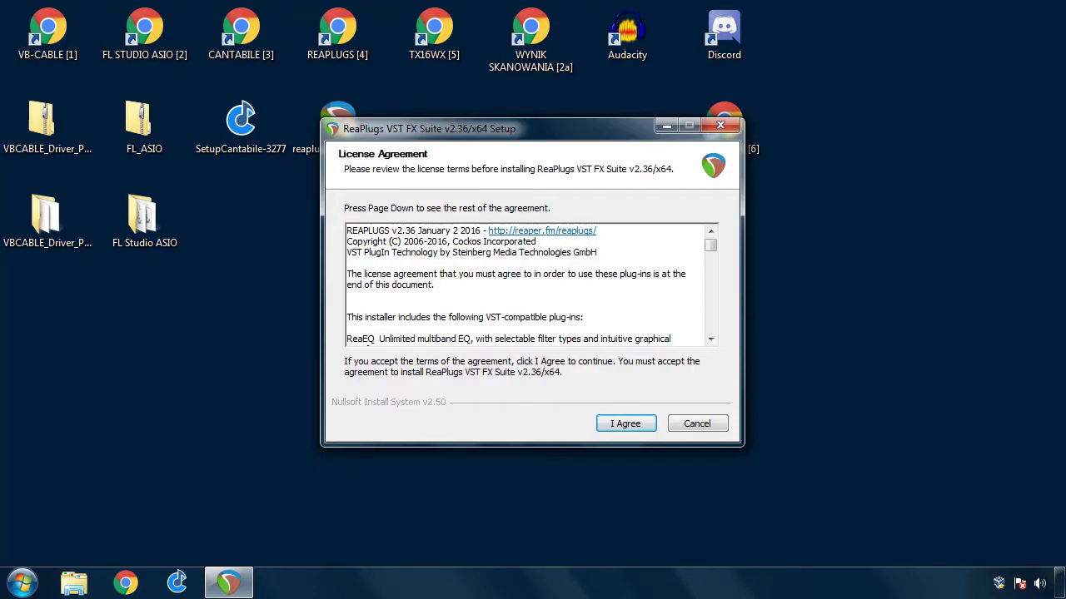
# Accept the license and install ReaPlugs VST FX Suite v2.36/x64 with the Normal components into C:\Program Files\VSTPlugins\ReaPlugs.
pyautogui.press('Return')
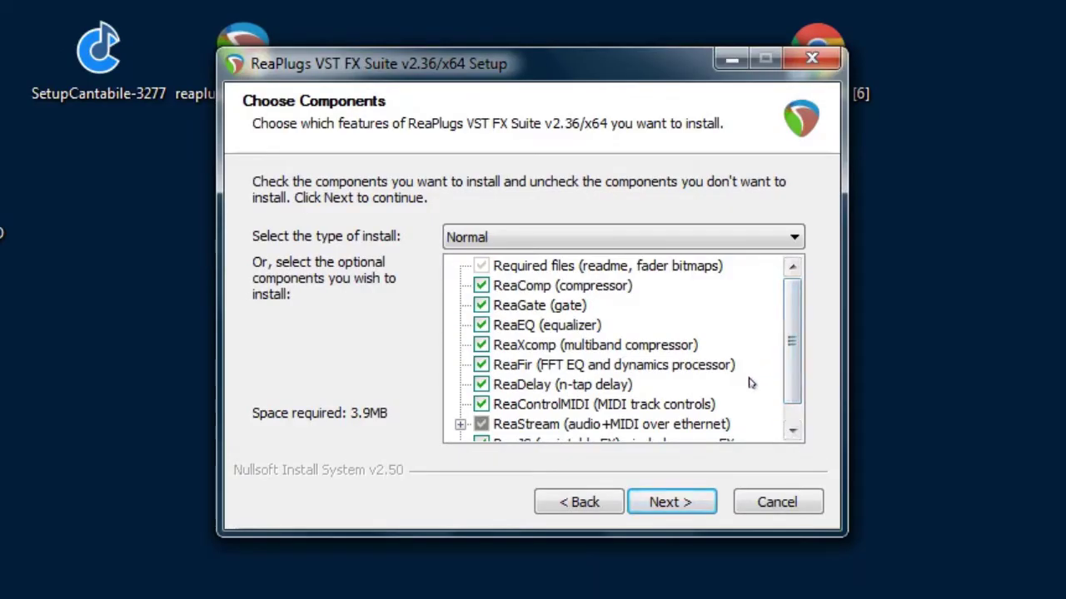
pyautogui.click(682, 502)
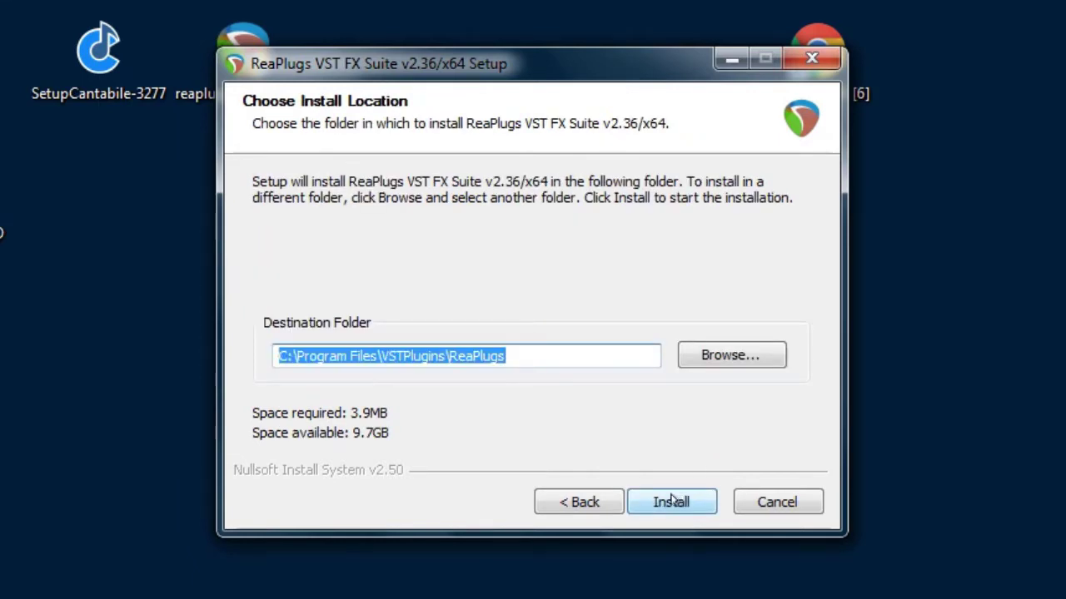
pyautogui.click(290, 356)
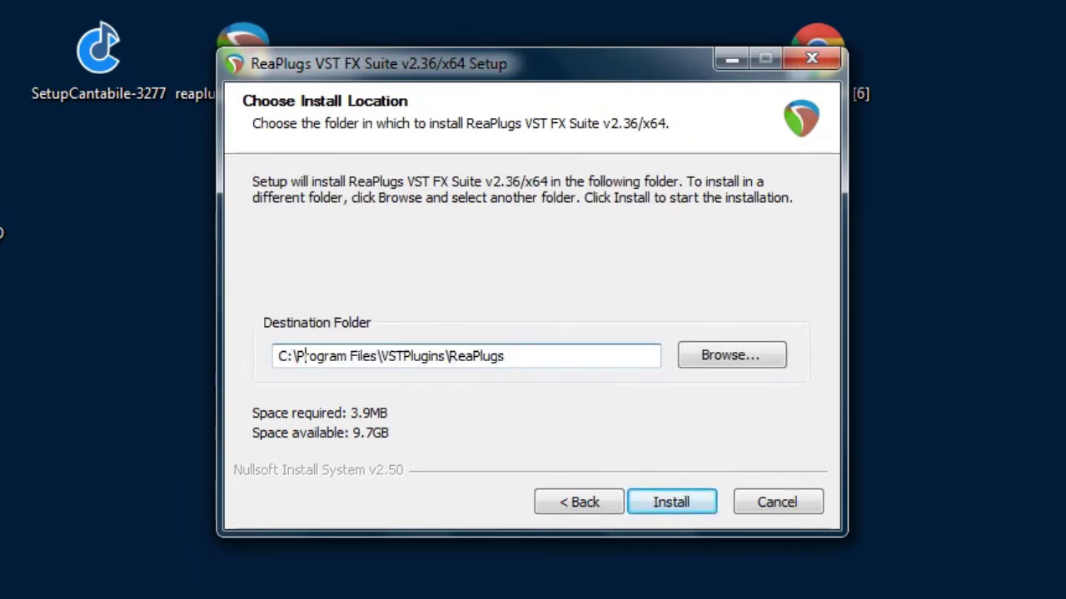
pyautogui.moveTo(505, 355); pyautogui.dragTo(247, 362)
pyautogui.click(291, 355)
pyautogui.moveTo(387, 356); pyautogui.dragTo(446, 355)
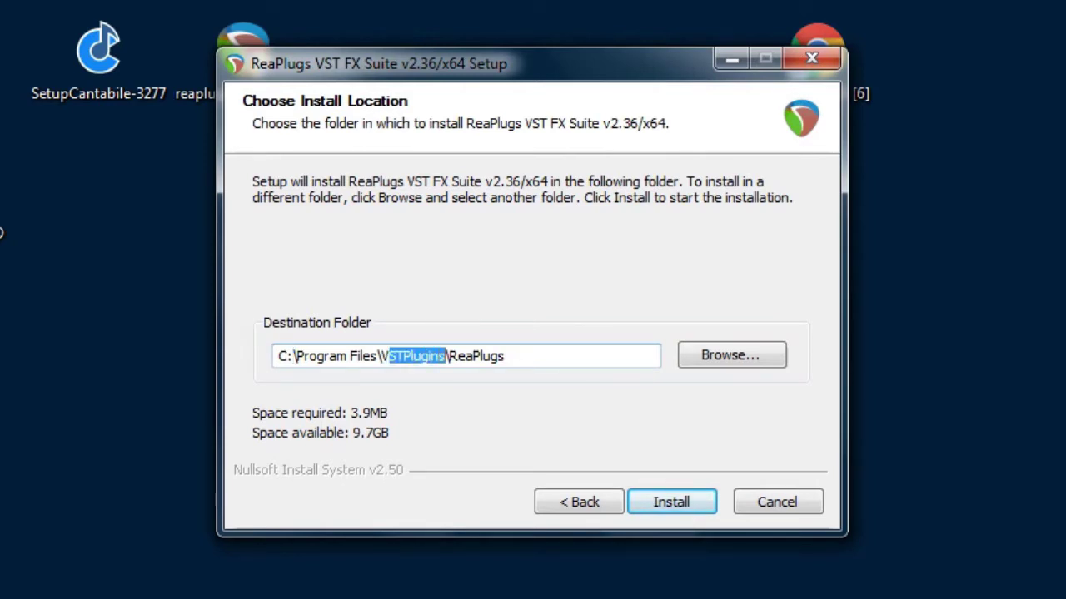
pyautogui.click(505, 356)
pyautogui.click(675, 504)
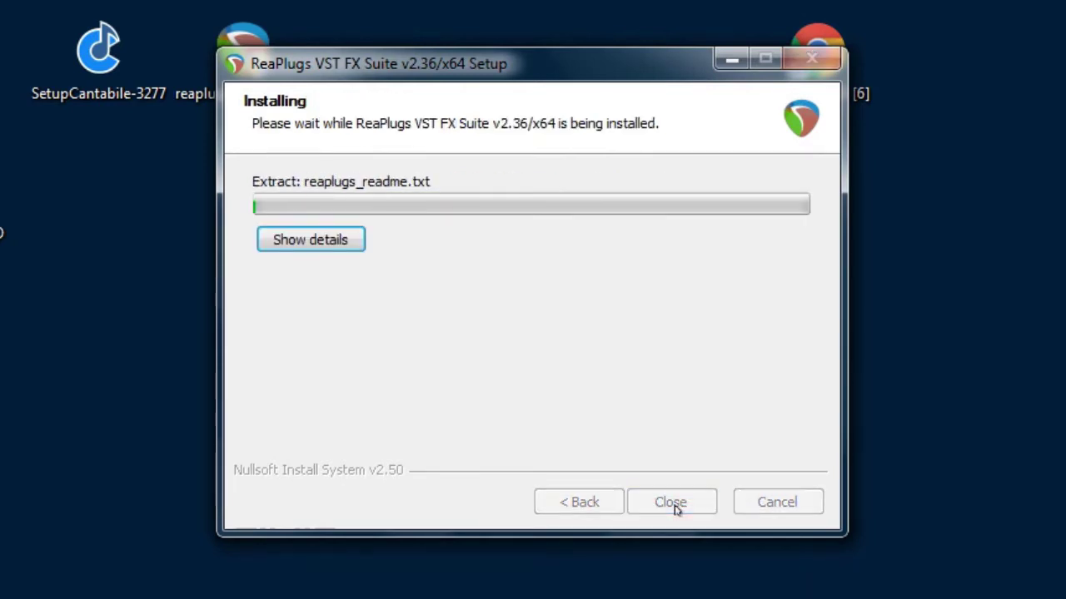
pyautogui.click(641, 500)
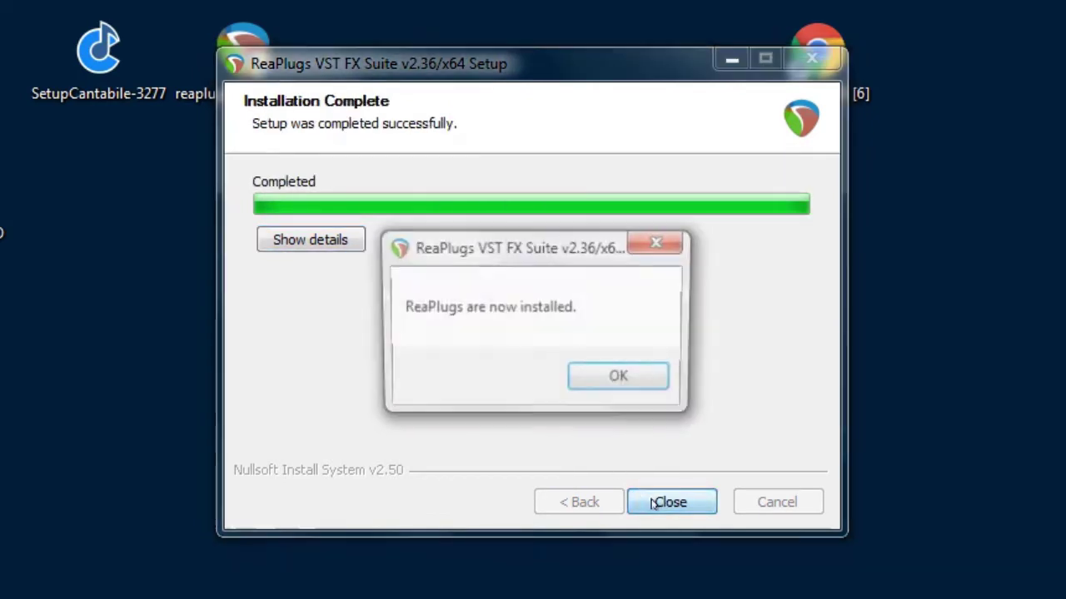
pyautogui.click(616, 388)
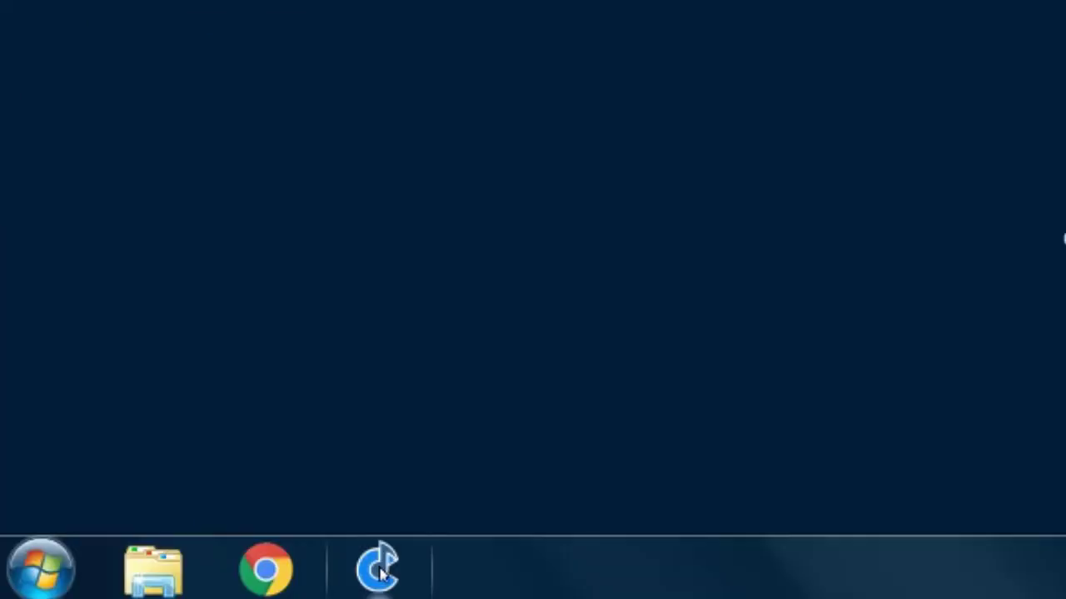
# Switch to Cantabile and run a full scan of the plugin folders.
pyautogui.click(379, 574)
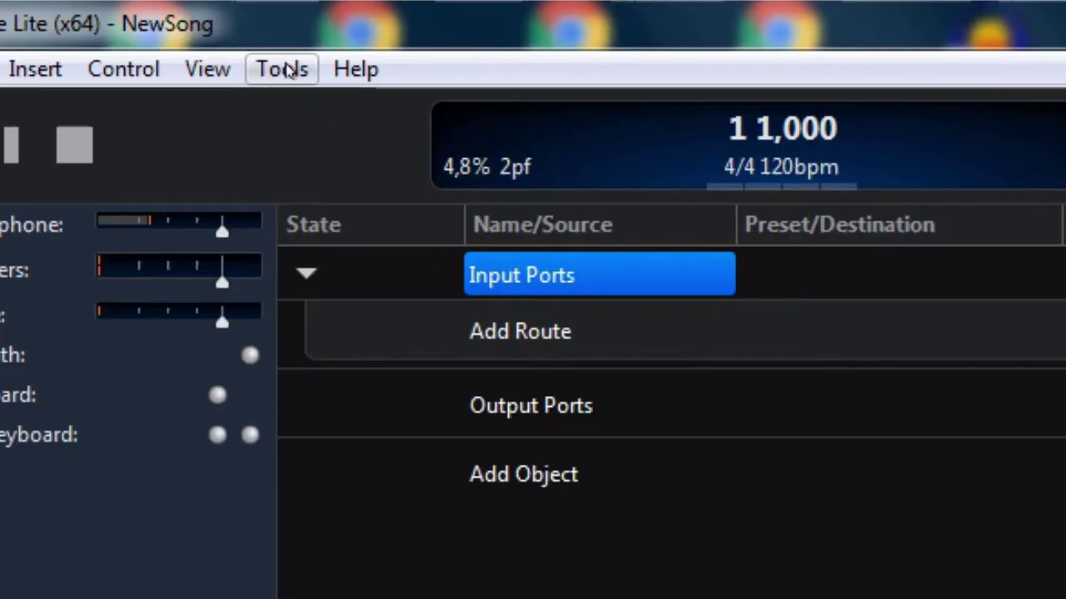
pyautogui.click(302, 42)
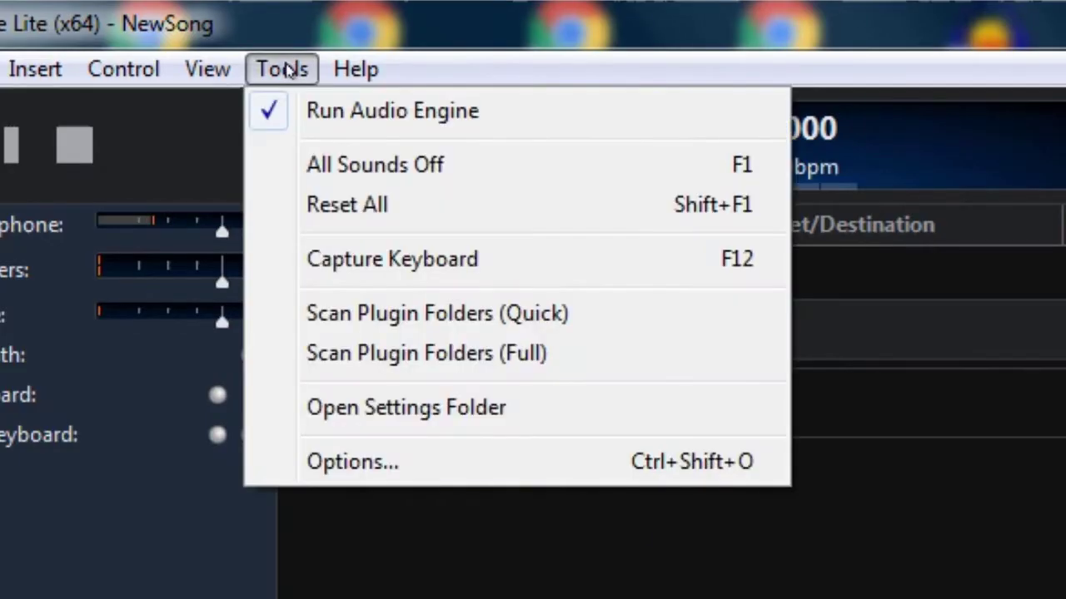
pyautogui.click(498, 353)
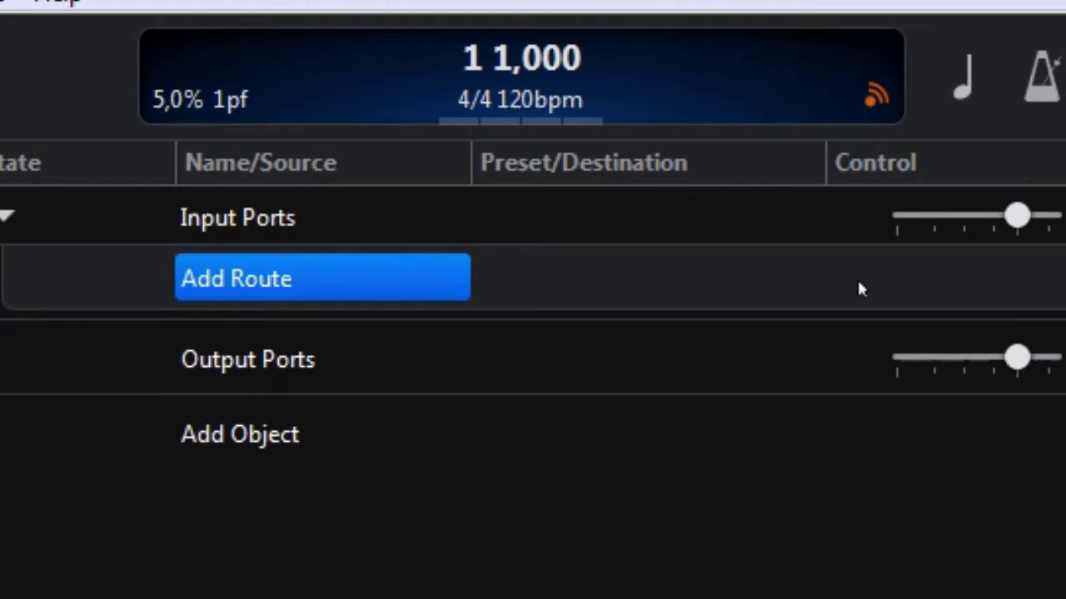
# Add an input route from Main Microphone and set its target to Output Port - Main Speakers.
pyautogui.click(264, 283)
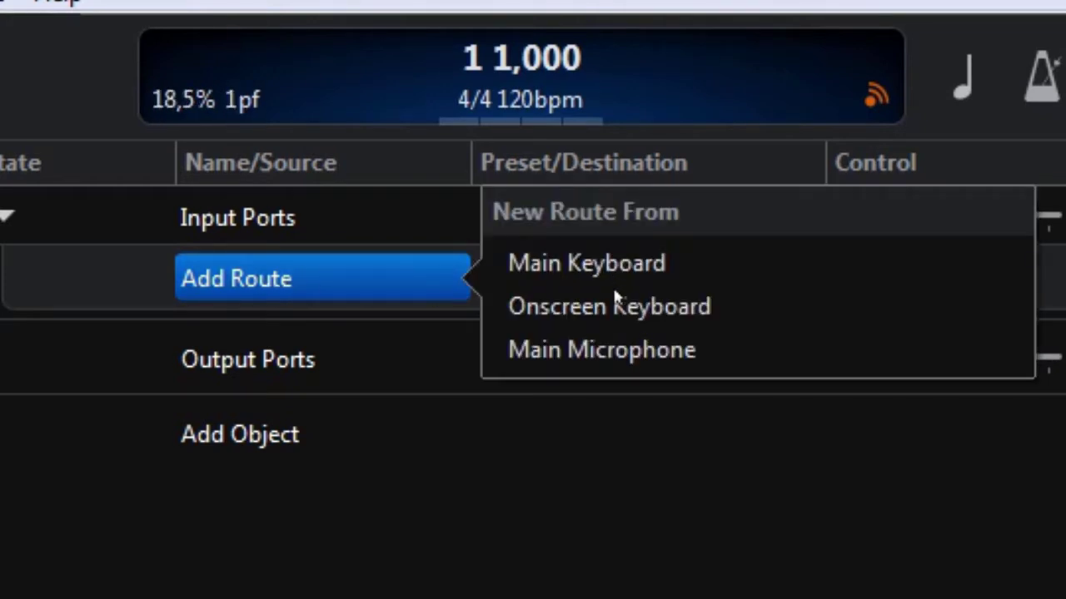
pyautogui.click(610, 350)
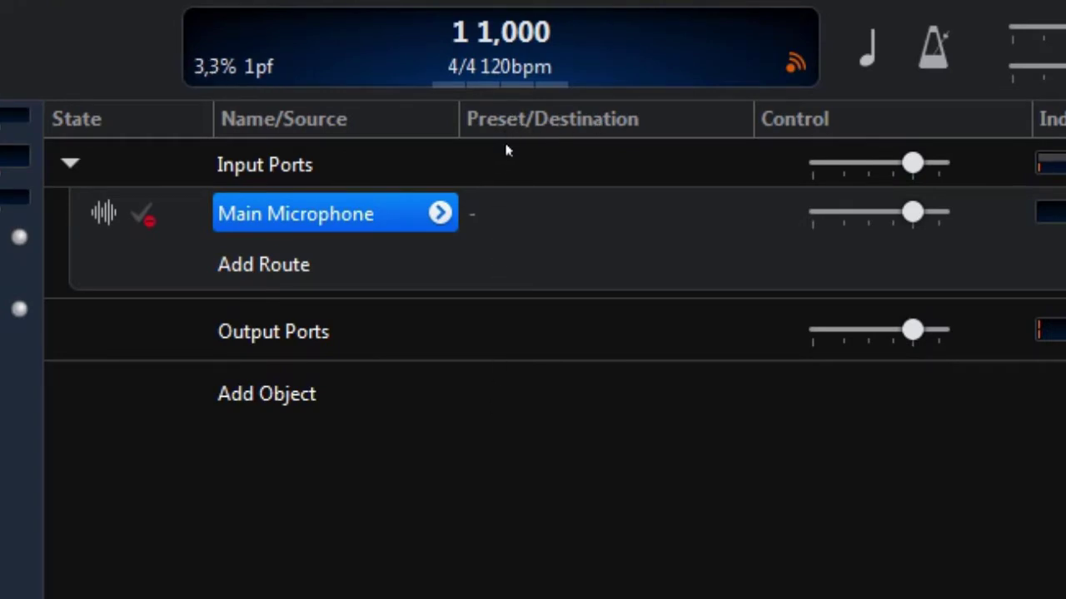
pyautogui.click(487, 219)
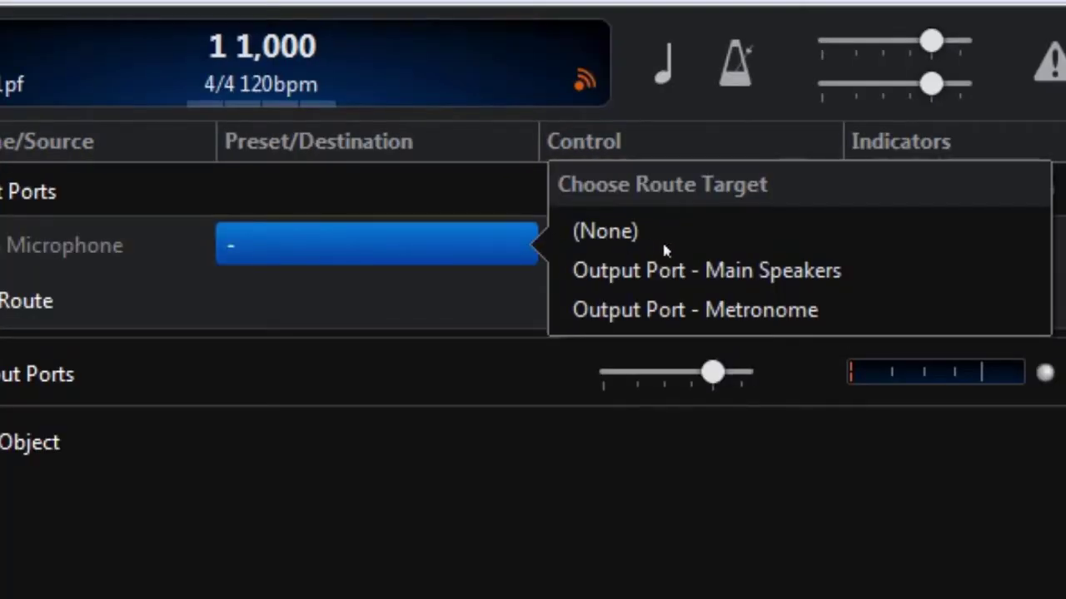
pyautogui.click(709, 274)
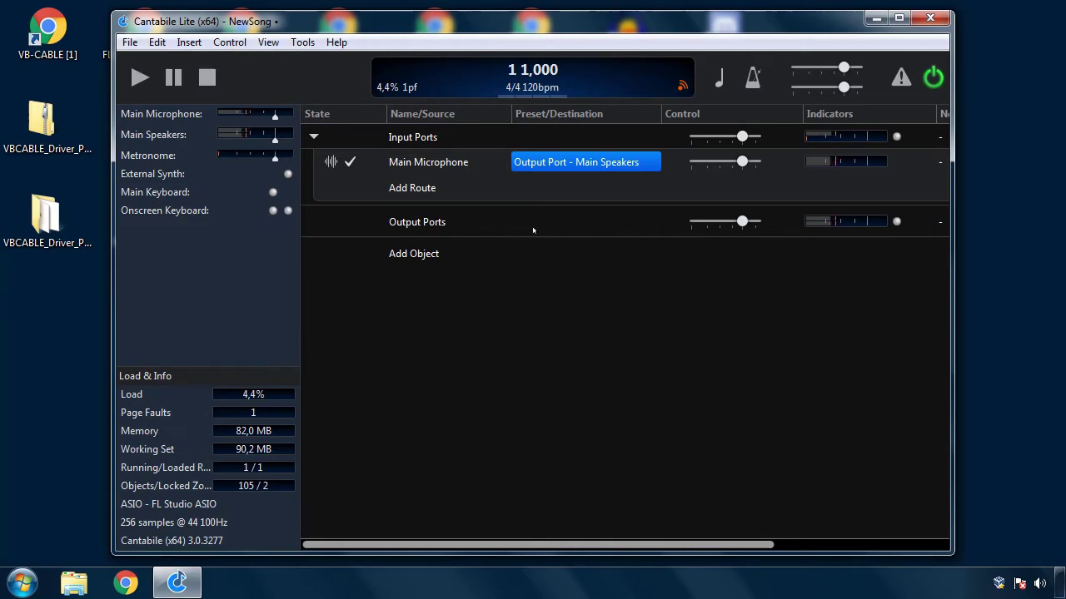
# Insert the reacomp-standalone compressor plugin as a new object in the song.
pyautogui.click(453, 230)
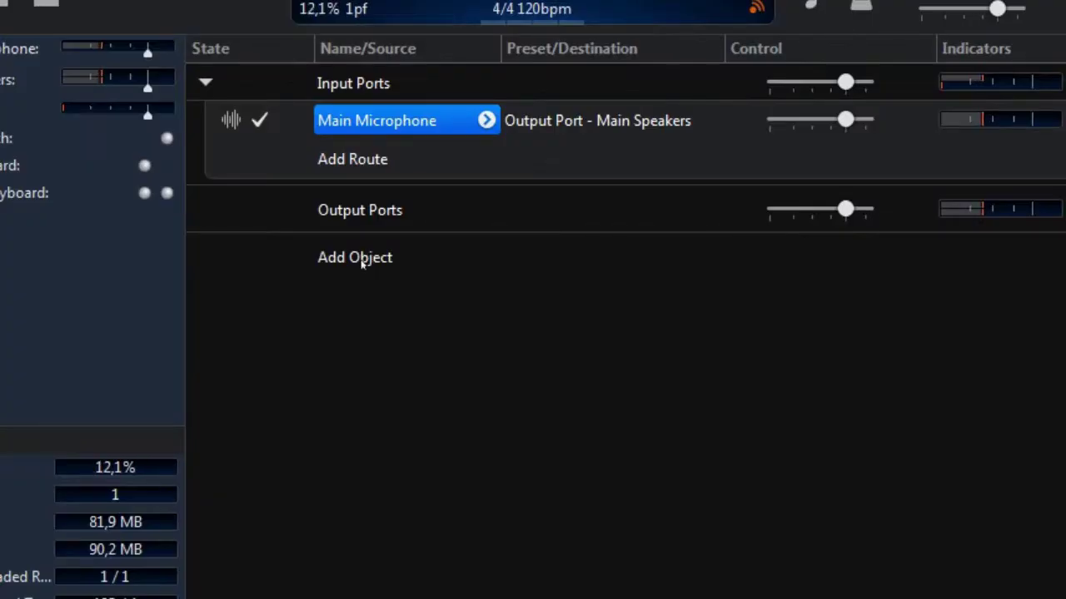
pyautogui.click(463, 257)
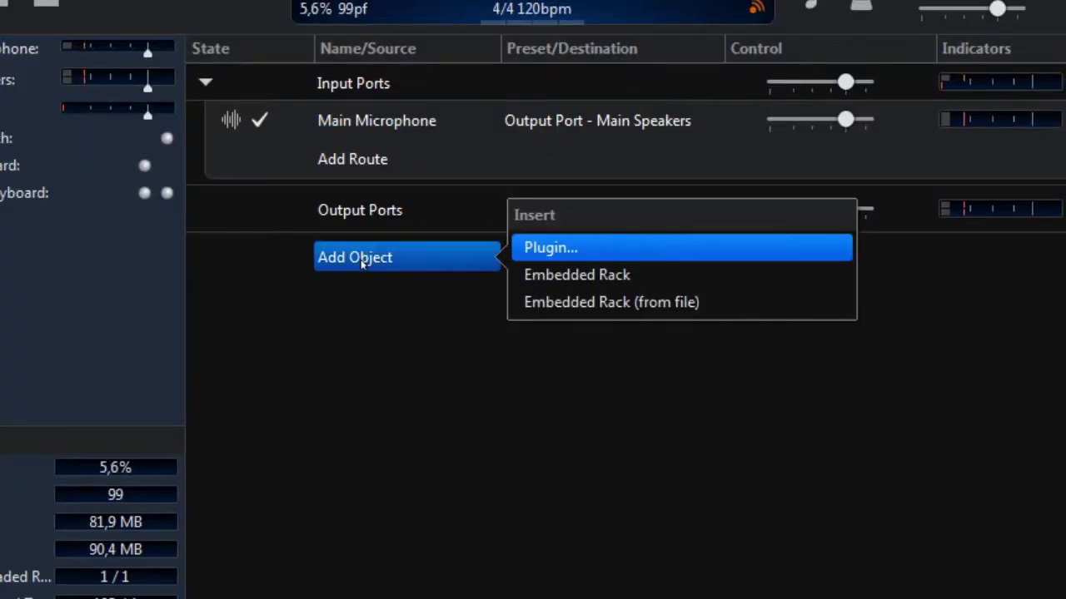
pyautogui.click(559, 247)
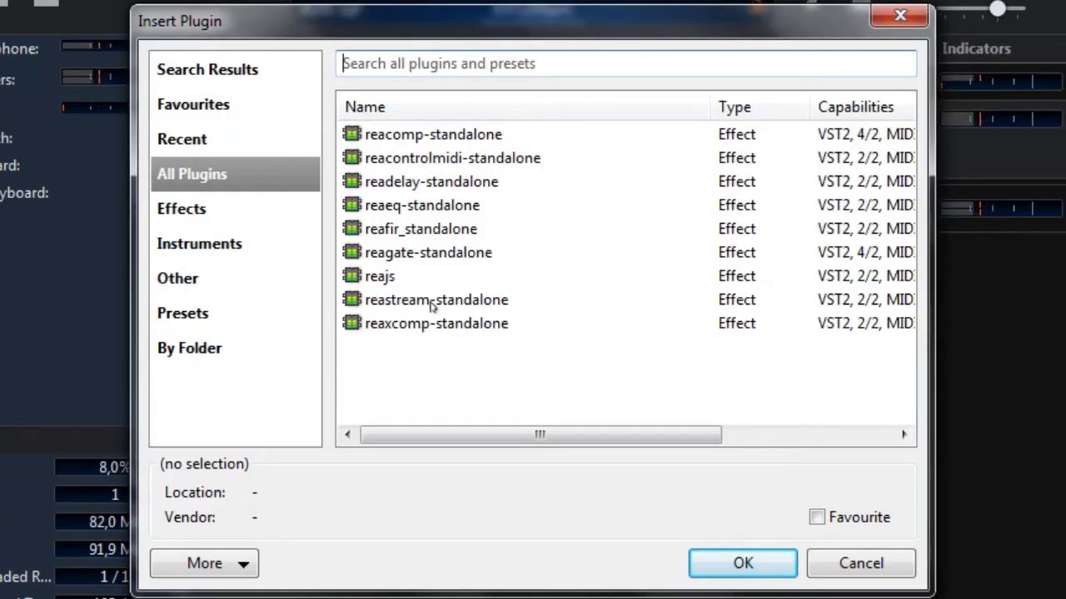
pyautogui.click(424, 134)
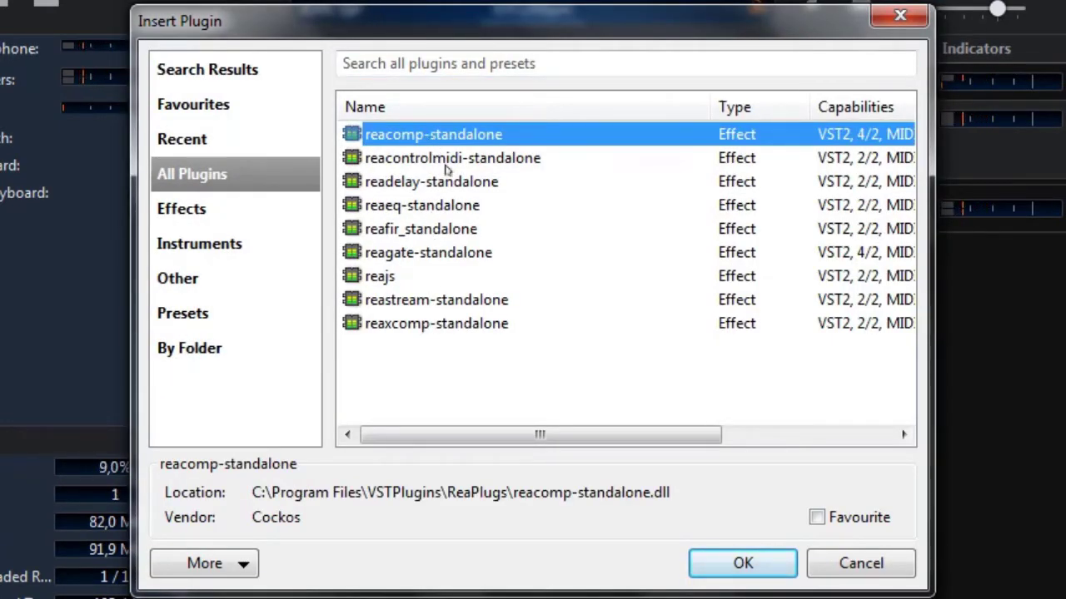
pyautogui.click(743, 562)
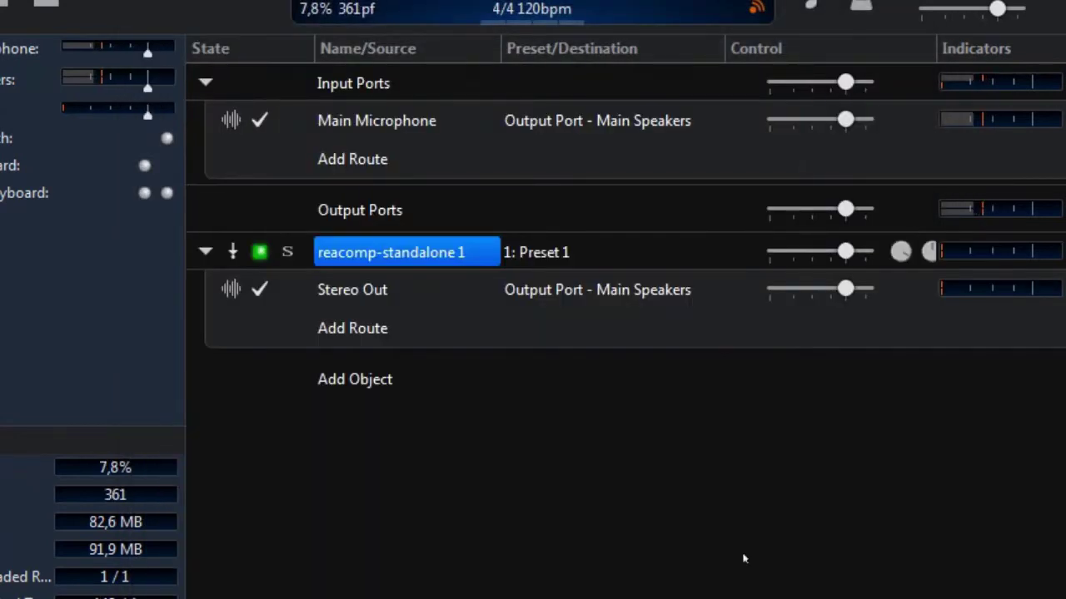
# Insert the reaeq-standalone equalizer plugin as another object in the song.
pyautogui.click(375, 379)
pyautogui.click(541, 369)
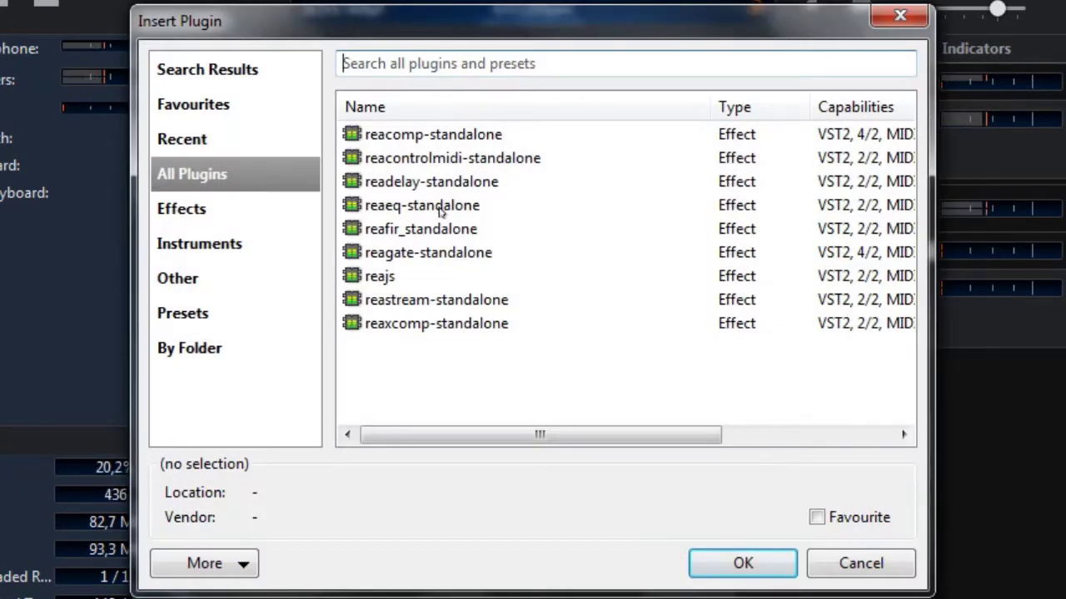
pyautogui.click(431, 205)
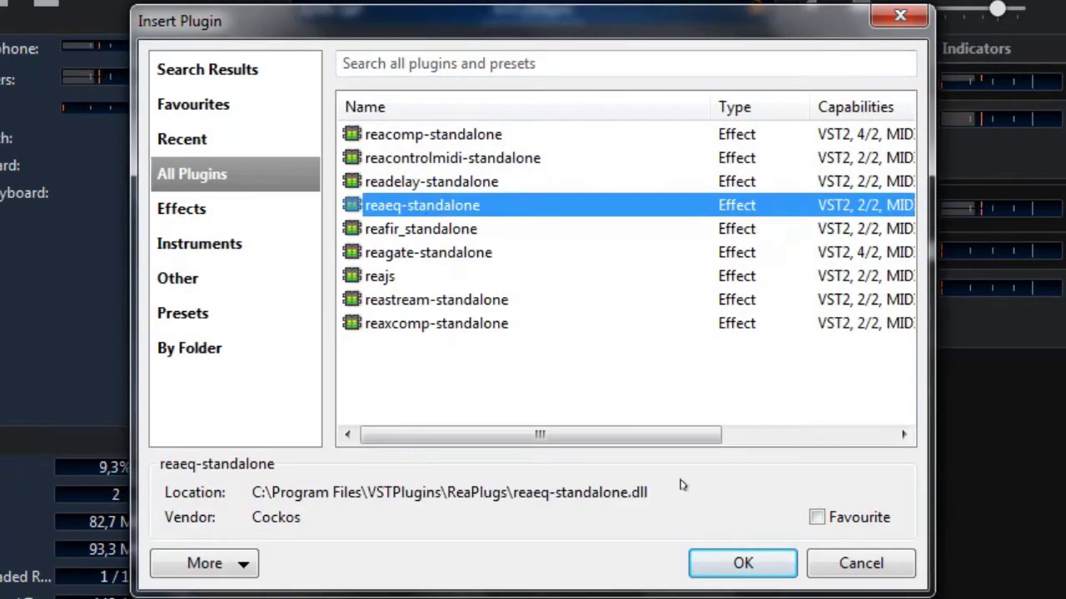
pyautogui.click(731, 562)
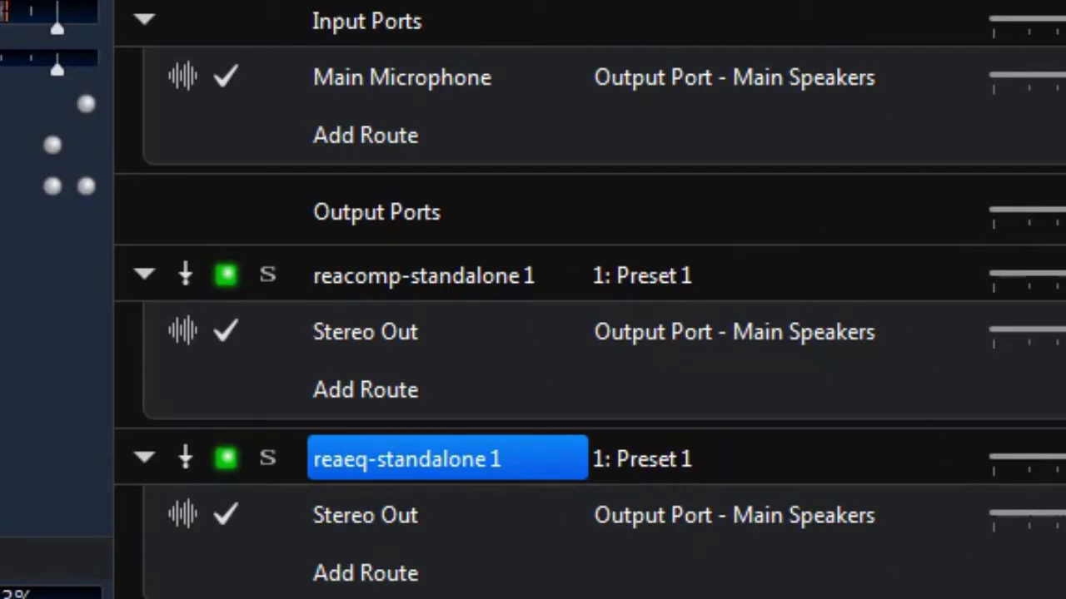
# Route Main Microphone to reacomp-standalone 1 - Stereo In 1, and the compressor's Stereo Out to reaeq-standalone 1 - Stereo In.
pyautogui.click(663, 78)
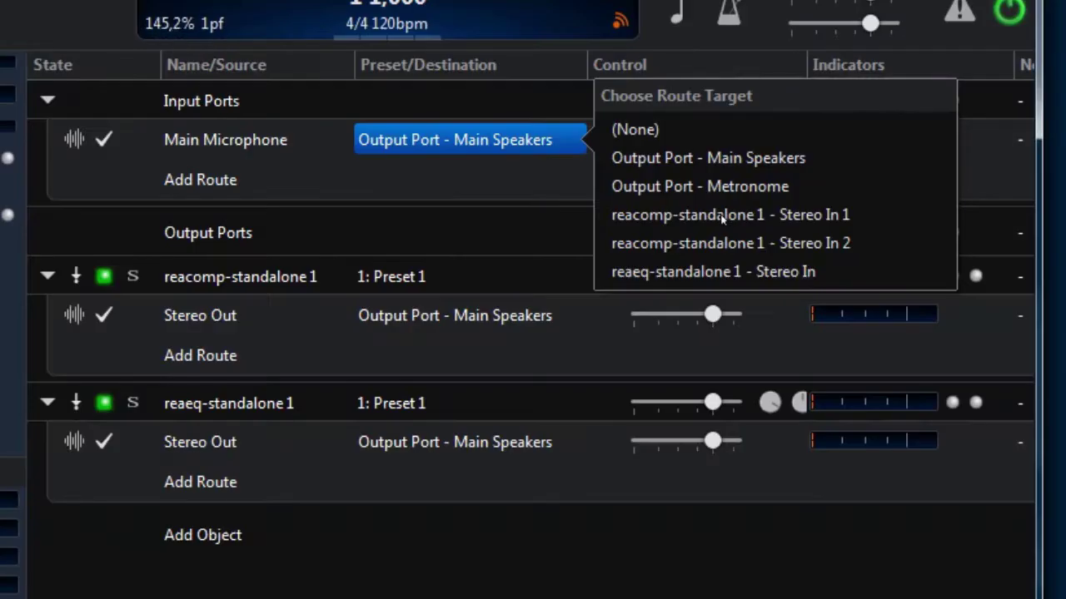
pyautogui.click(666, 274)
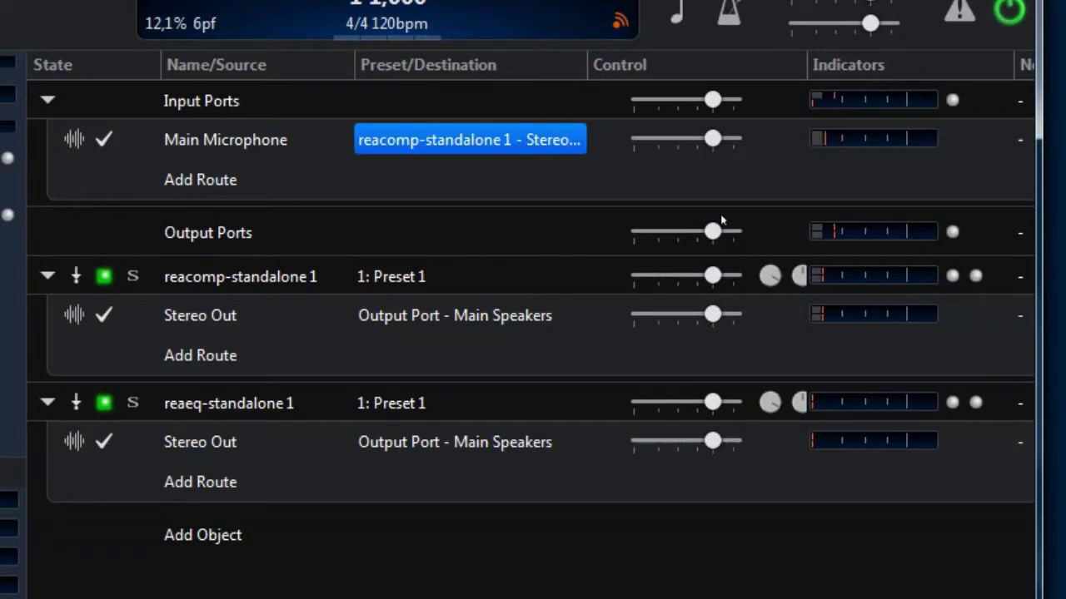
pyautogui.click(574, 283)
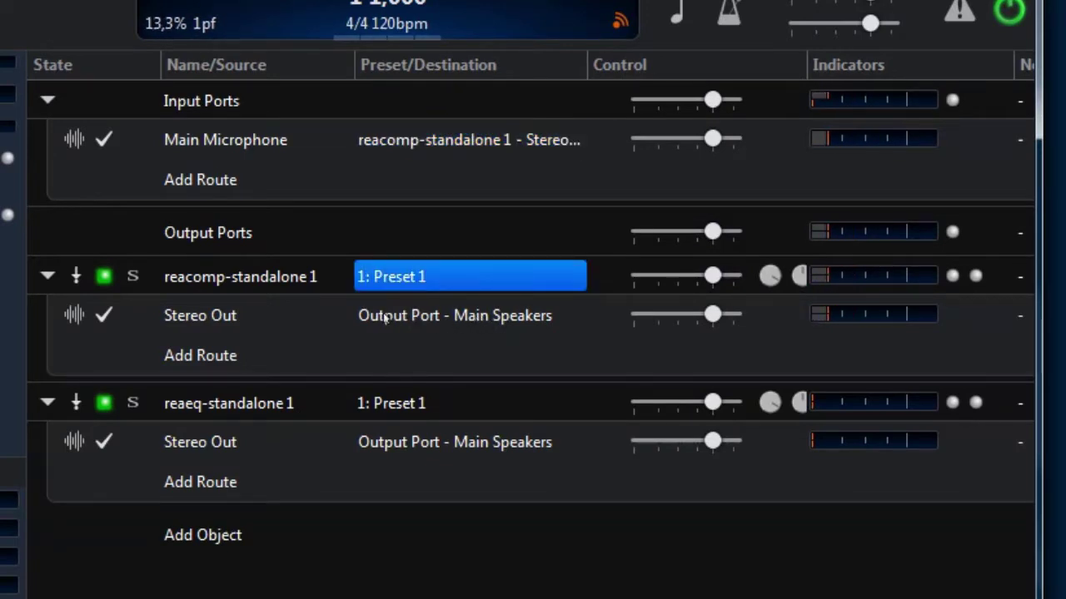
pyautogui.click(425, 316)
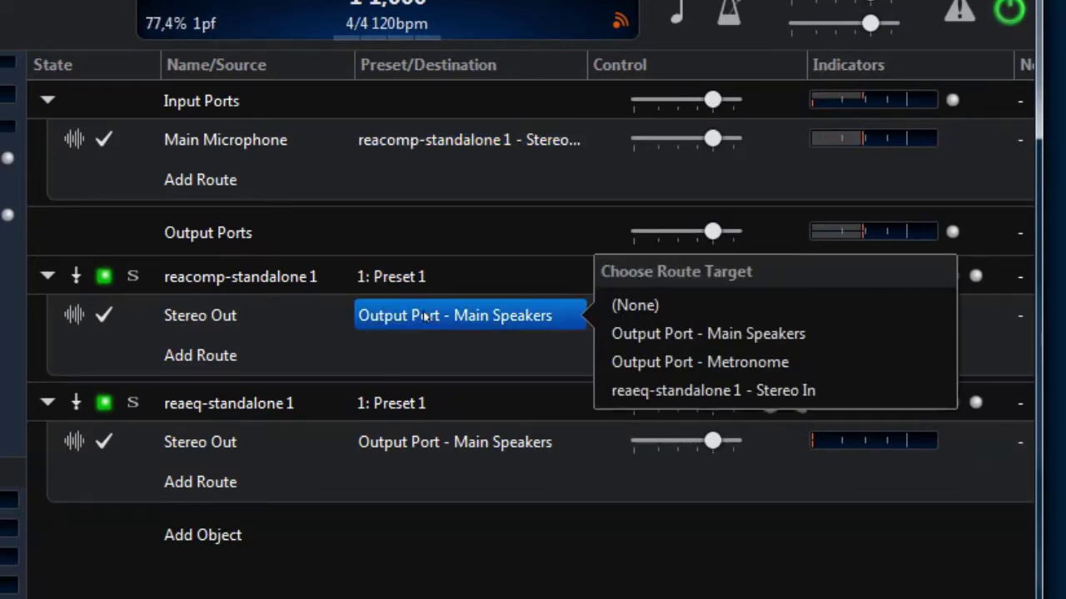
pyautogui.click(655, 396)
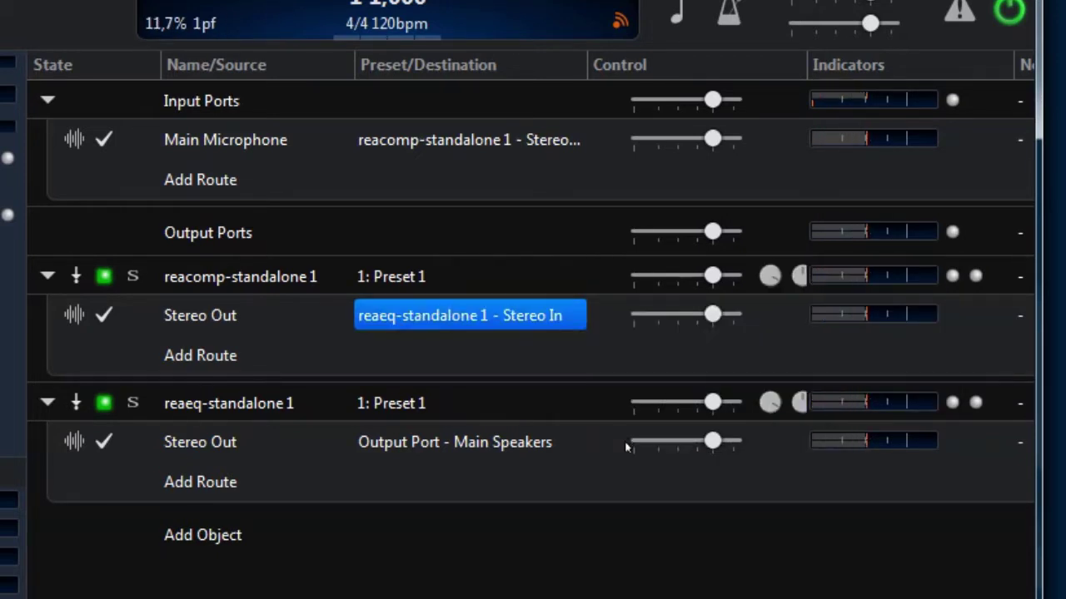
# Clear the target of the reaeq-standalone Stereo Out route, then set it back to Output Port - Main Speakers.
pyautogui.click(421, 437)
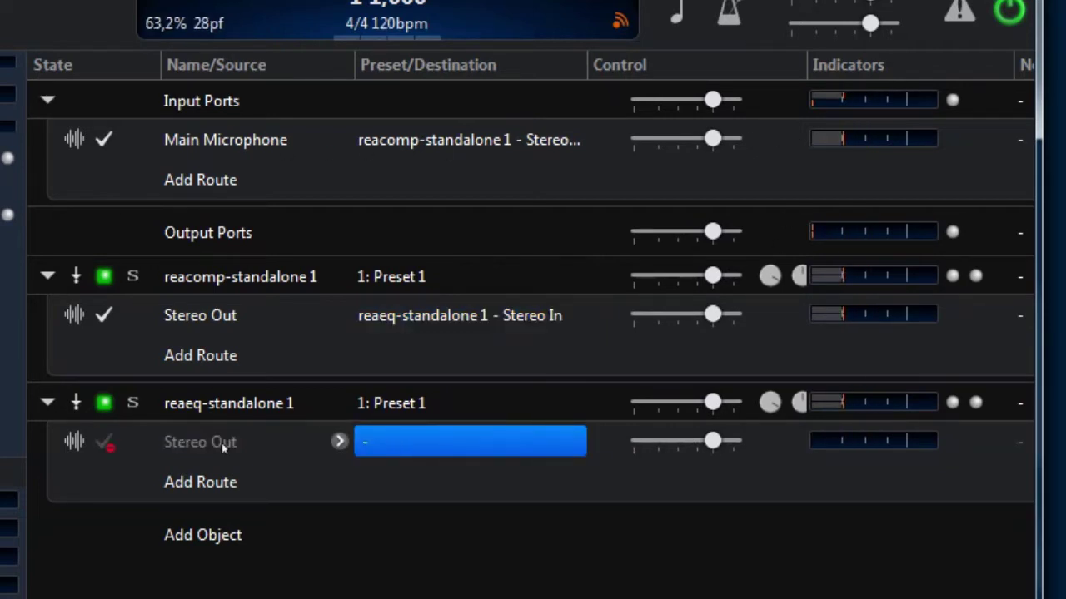
pyautogui.click(419, 441)
pyautogui.click(720, 460)
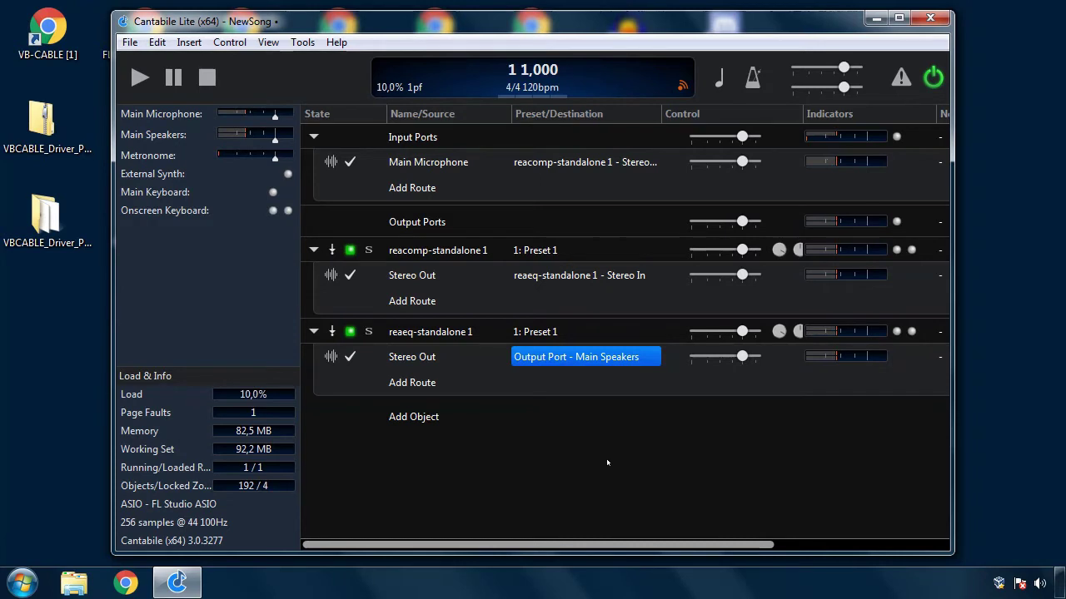
# Move reaeq-standalone 1 above reacomp-standalone 1 in the song's object list.
pyautogui.press('Up')
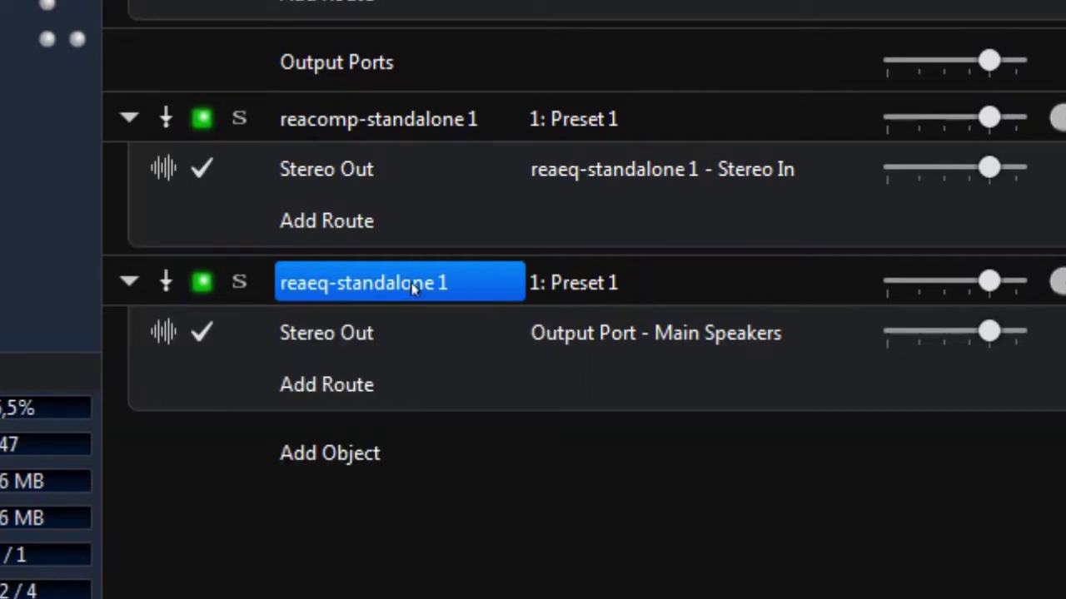
pyautogui.rightClick(416, 283)
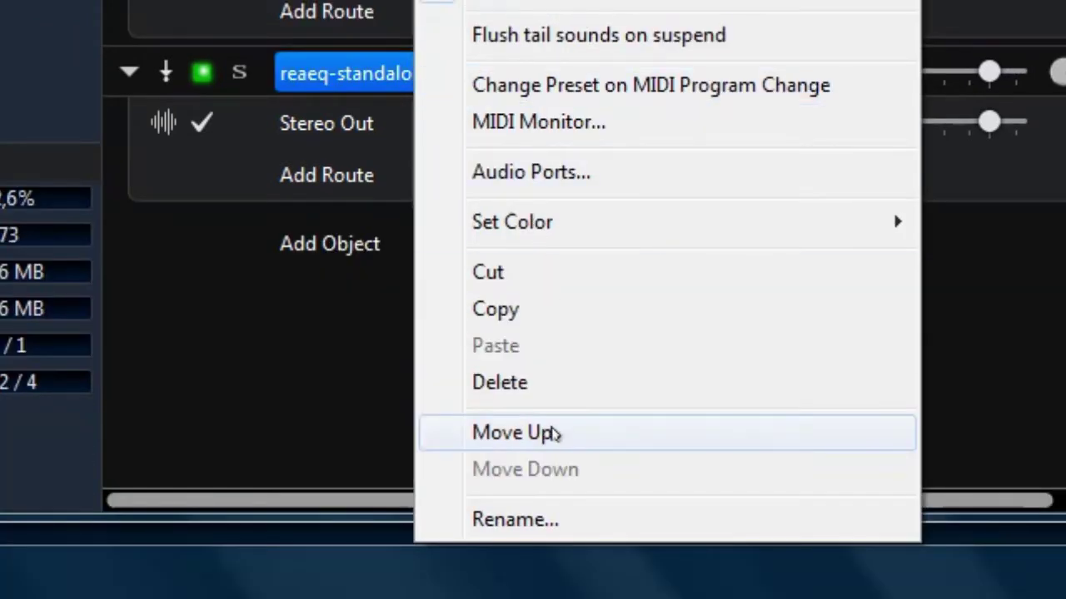
pyautogui.click(555, 433)
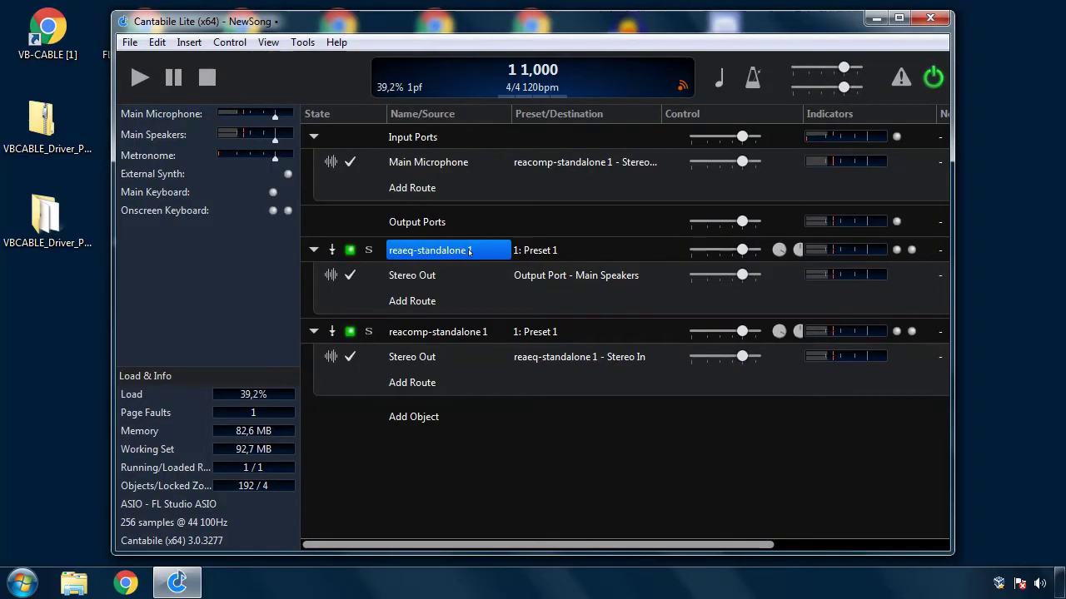
# Route Main Microphone to reaeq-standalone 1 - Stereo In and rename the equalizer object as EQ.
pyautogui.click(581, 161)
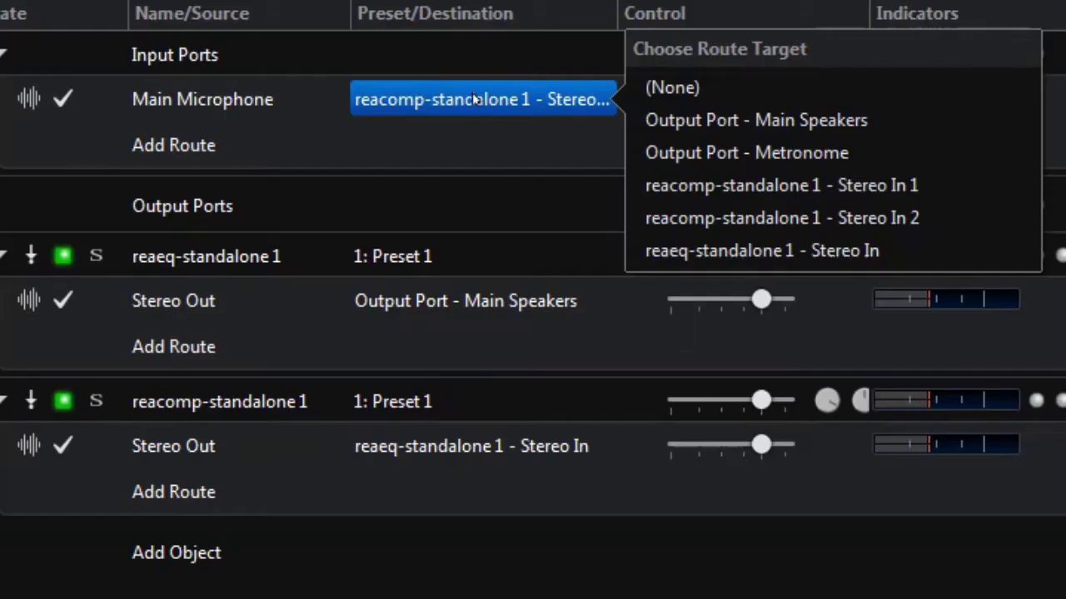
pyautogui.click(708, 252)
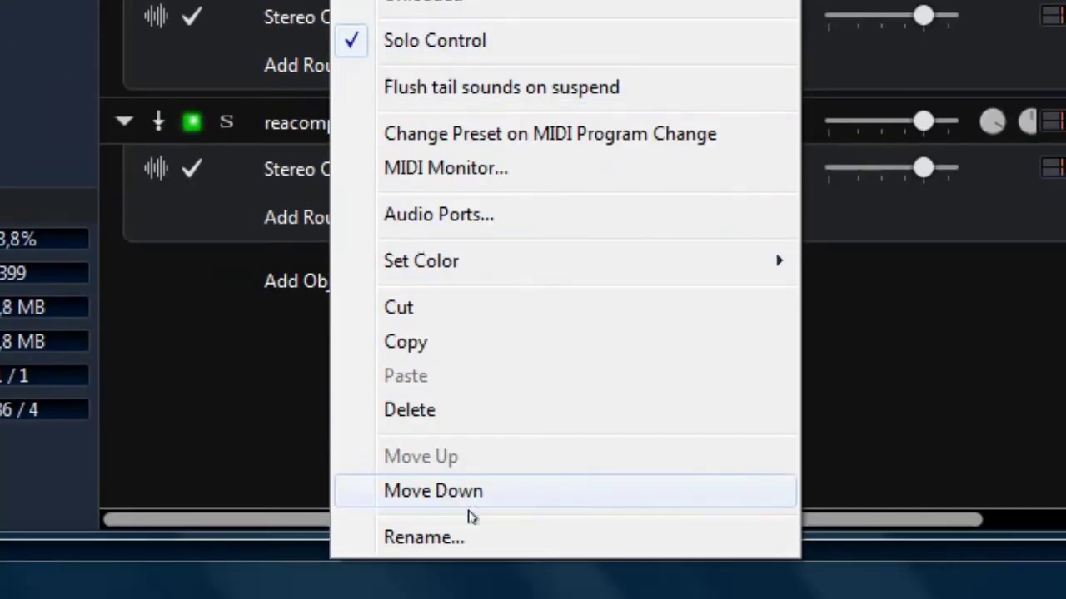
pyautogui.click(468, 538)
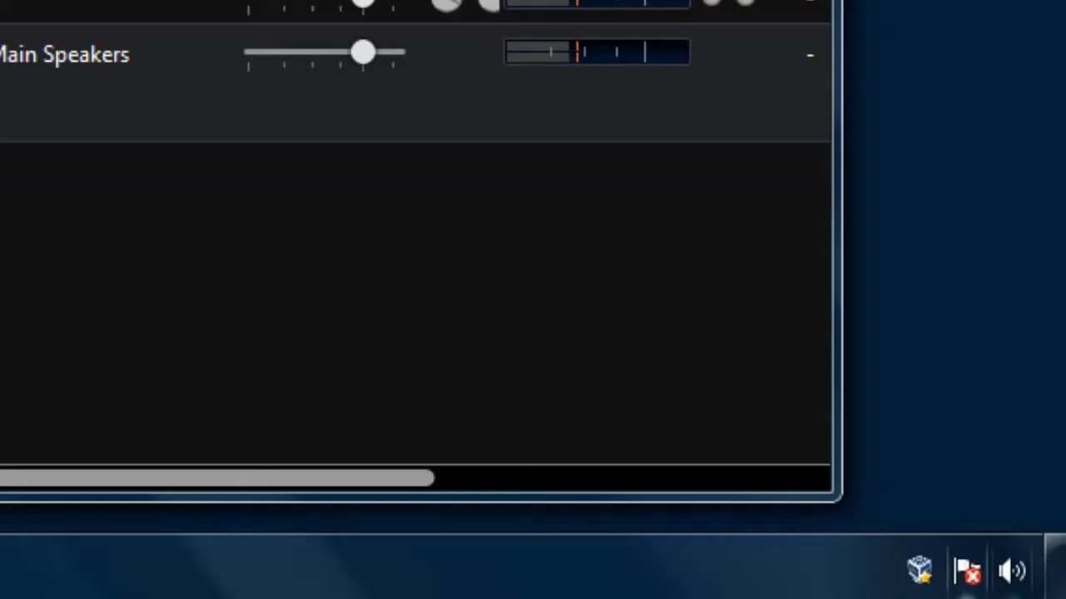
# In the Windows recording devices, turn on listening to CABLE Output in its properties, and turn it off again.
pyautogui.rightClick(1039, 583)
pyautogui.click(1020, 520)
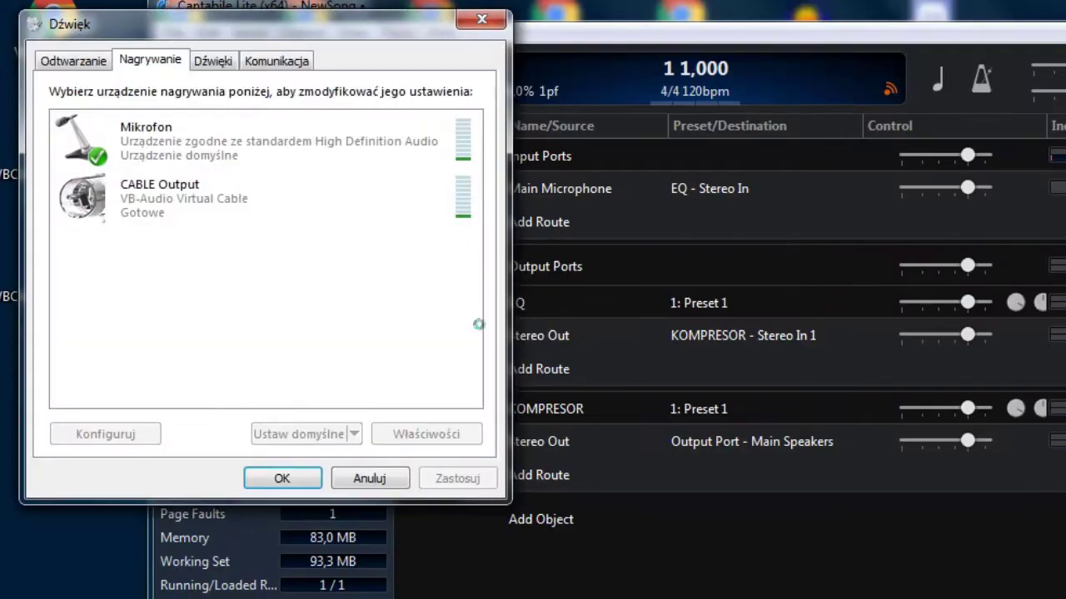
pyautogui.click(158, 195)
pyautogui.rightClick(179, 194)
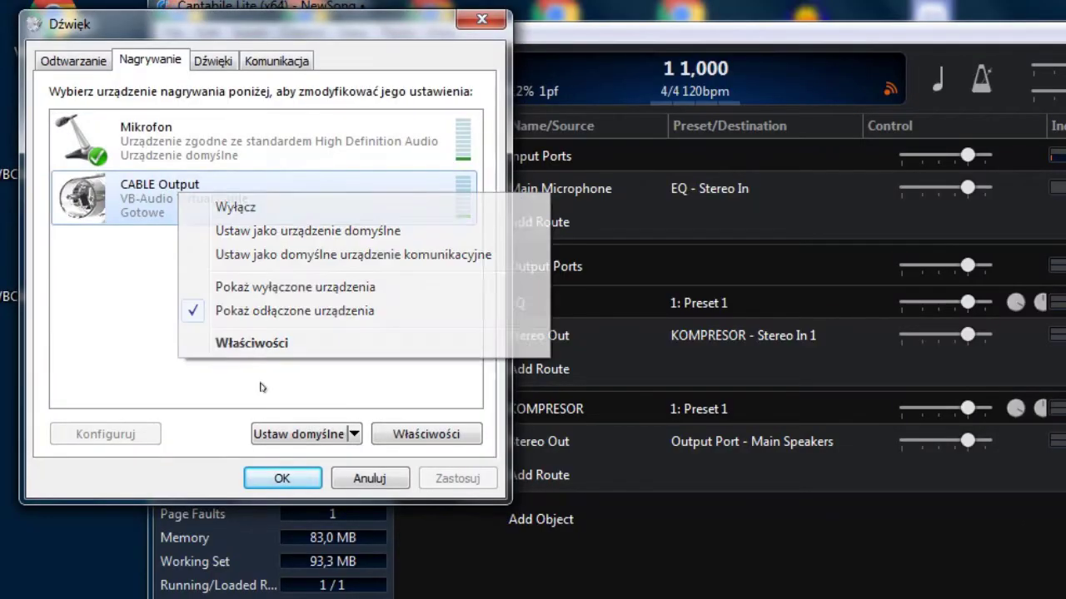
pyautogui.click(280, 344)
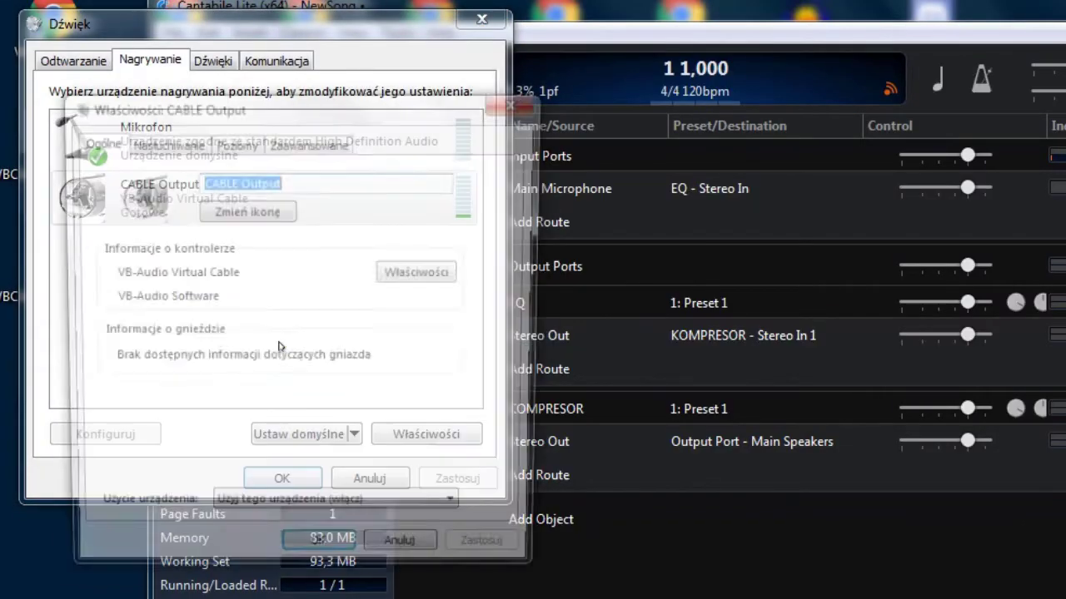
pyautogui.click(174, 149)
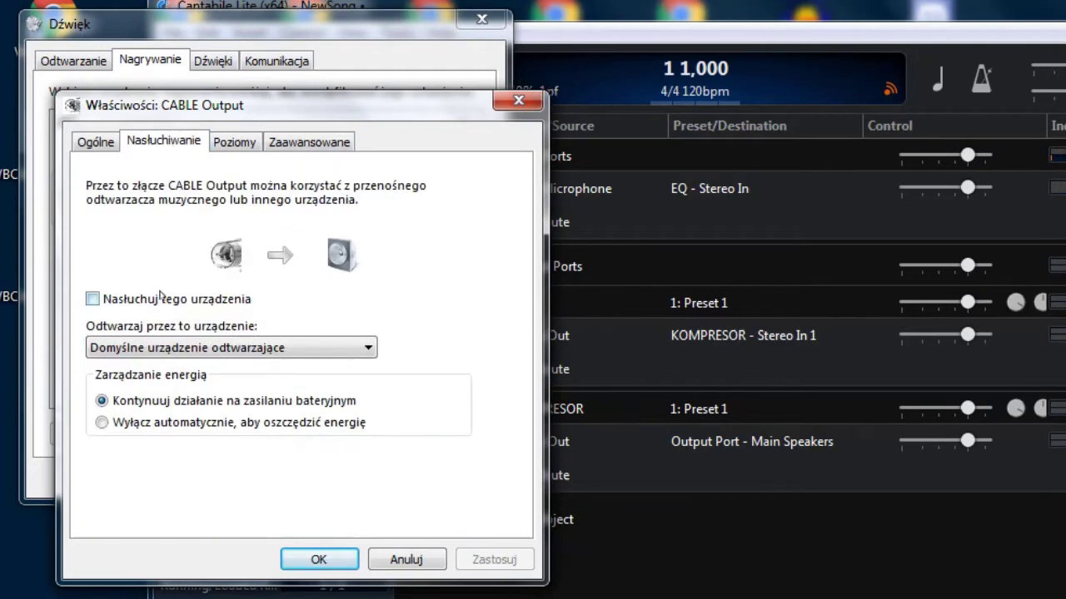
pyautogui.click(160, 297)
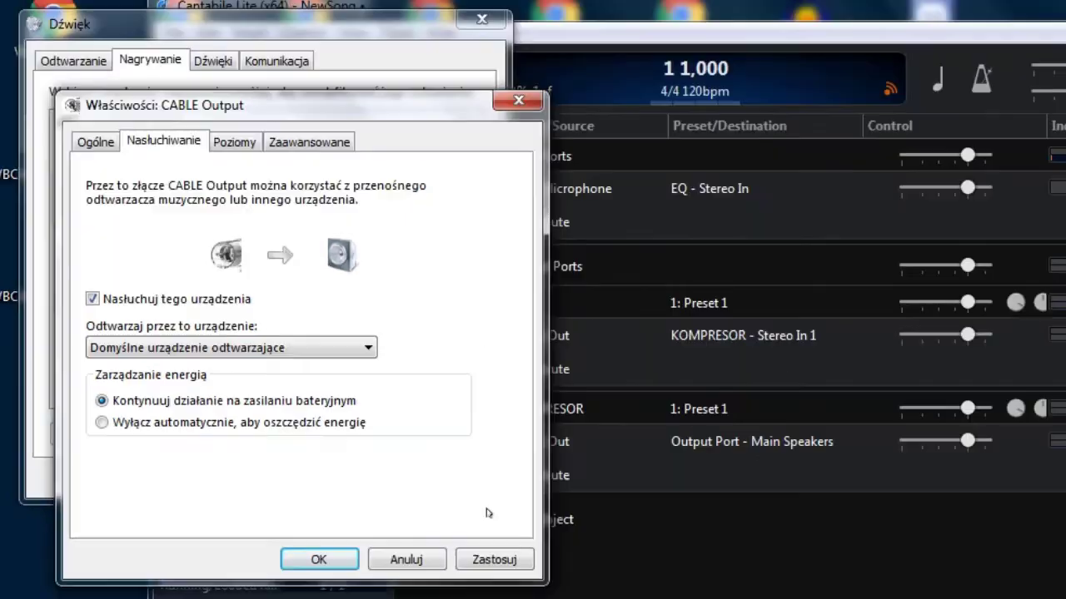
pyautogui.click(215, 299)
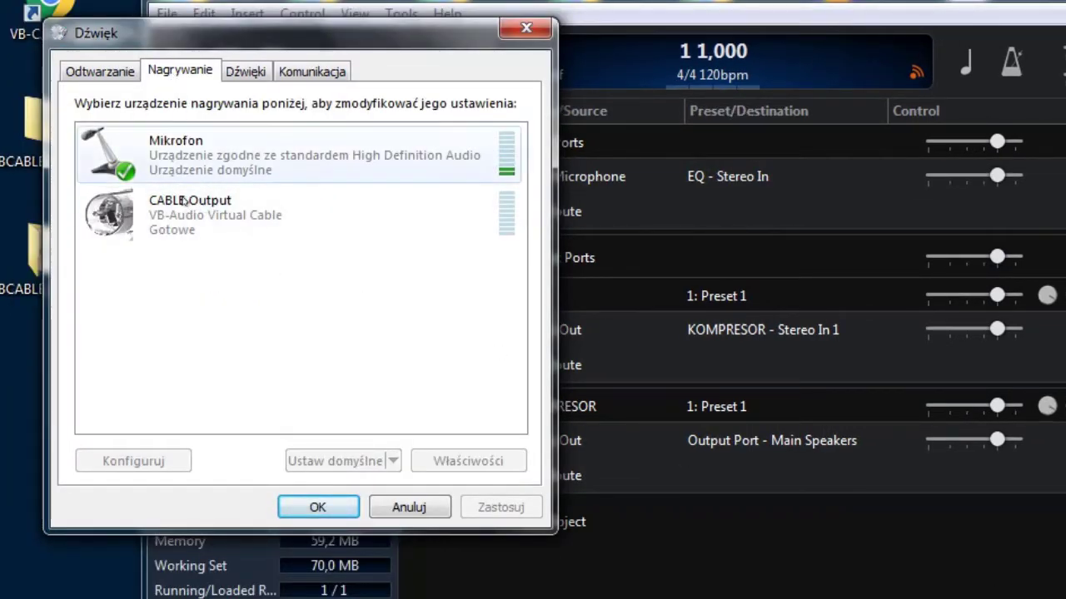
# Set CABLE Output as both the default recording device and the default communications device.
pyautogui.click(199, 216)
pyautogui.rightClick(199, 216)
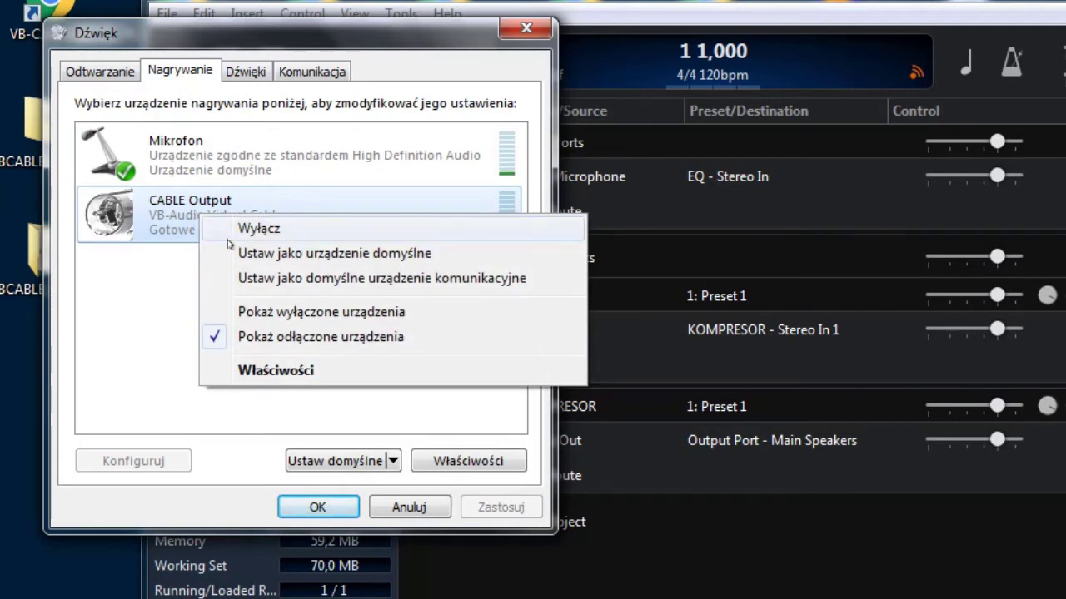
pyautogui.click(298, 253)
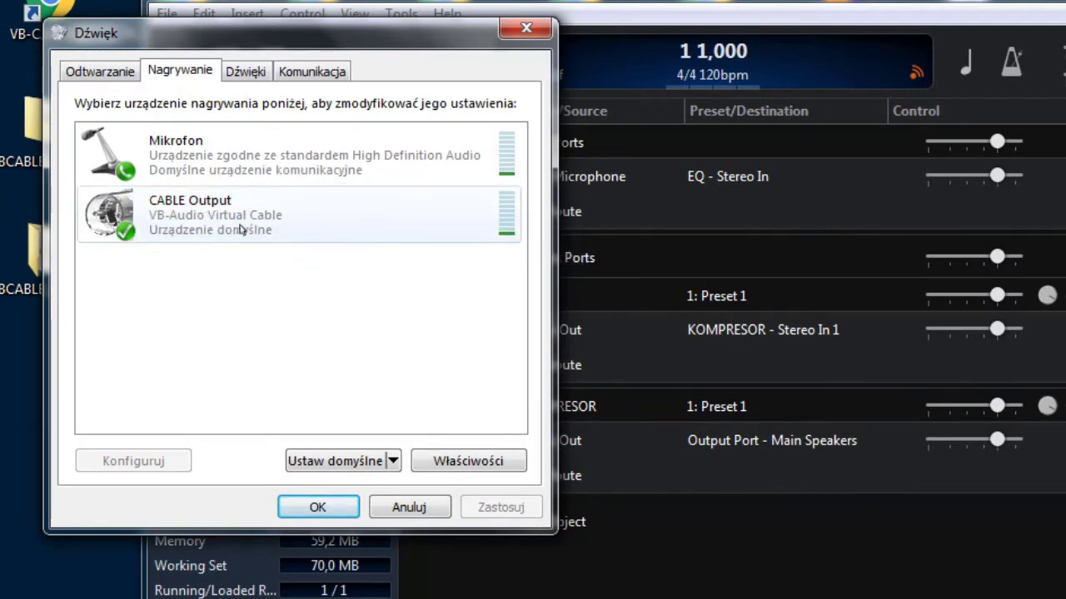
pyautogui.rightClick(231, 224)
pyautogui.click(298, 263)
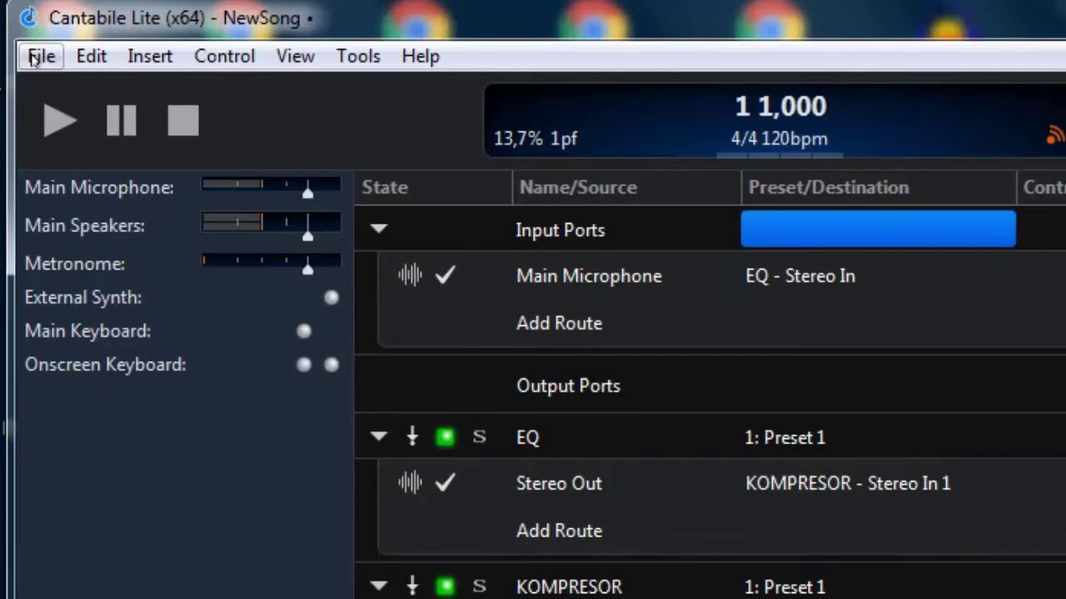
# Start saving the Cantabile song as a new song file and enter obrobka as the file name.
pyautogui.click(134, 39)
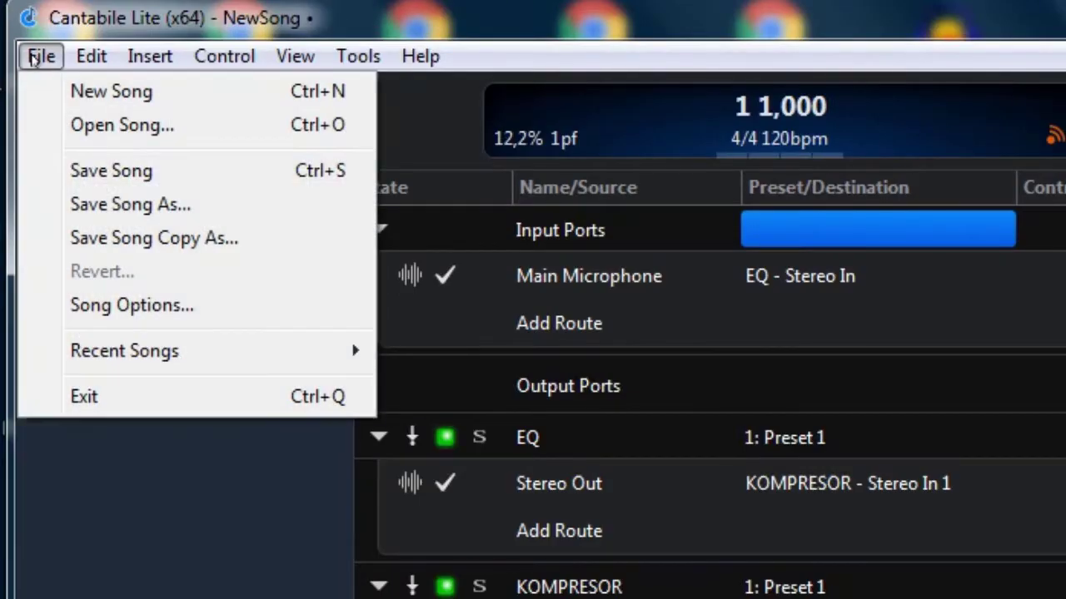
pyautogui.click(133, 204)
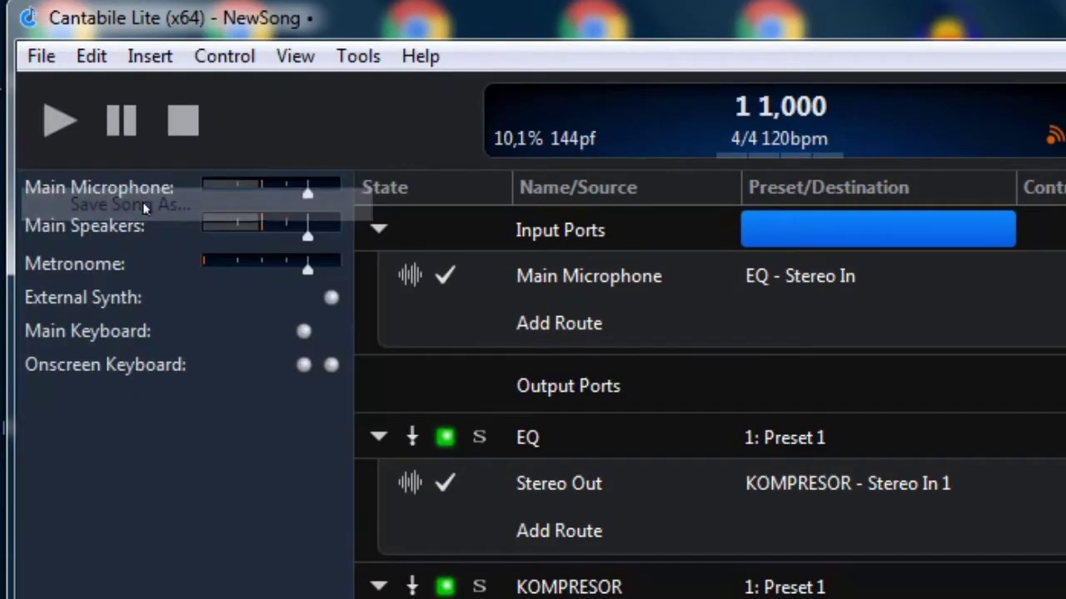
pyautogui.write('obrob')
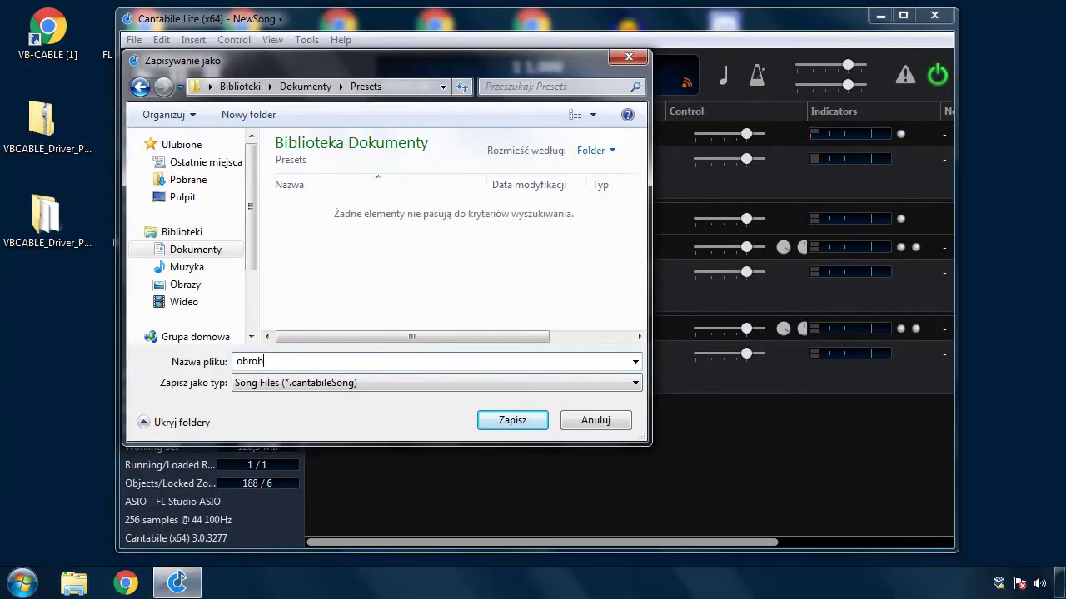
pyautogui.press('BackSpace')
pyautogui.press('BackSpace')
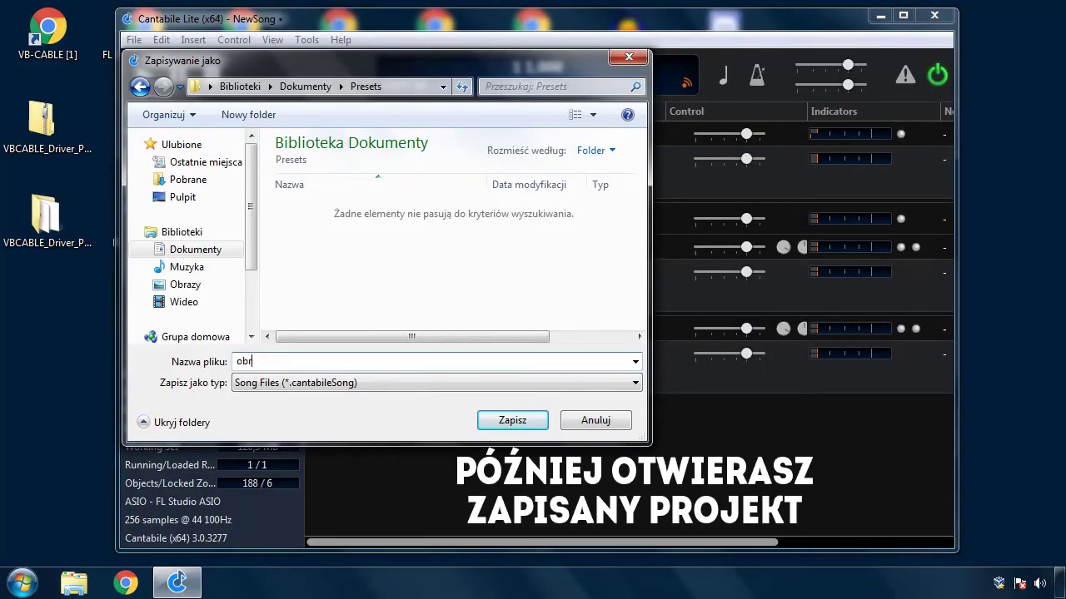
pyautogui.write('ob')
pyautogui.press('BackSpace')
pyautogui.press('BackSpace')
pyautogui.press('BackSpace')
pyautogui.press('BackSpace')
pyautogui.press('BackSpace')
pyautogui.write('obrobka')
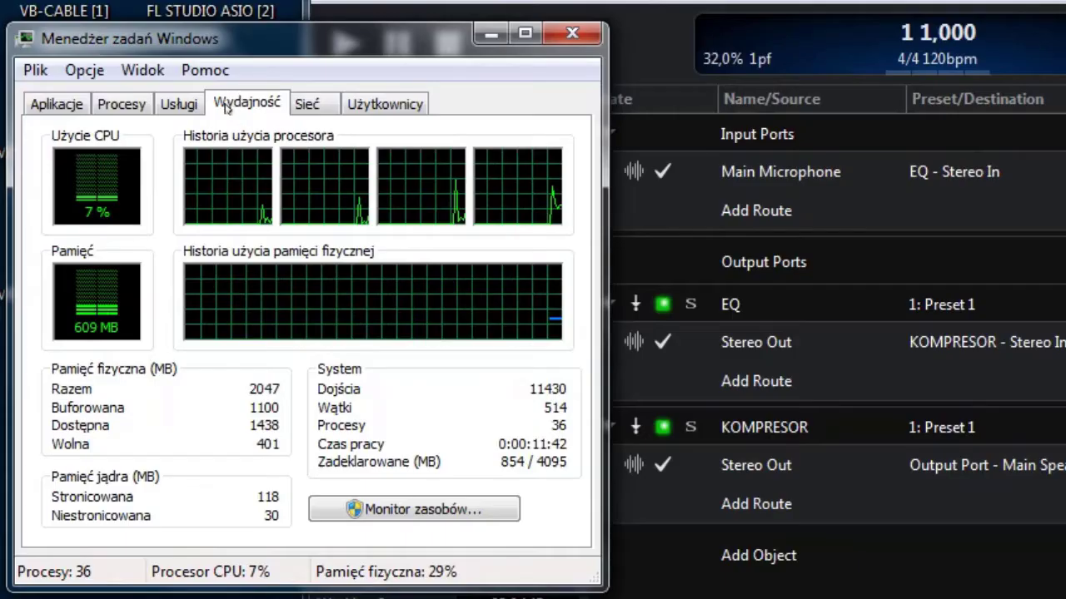
# In Windows Task Manager, list the running processes sorted by CPU usage and widen the CPU column.
pyautogui.click(77, 107)
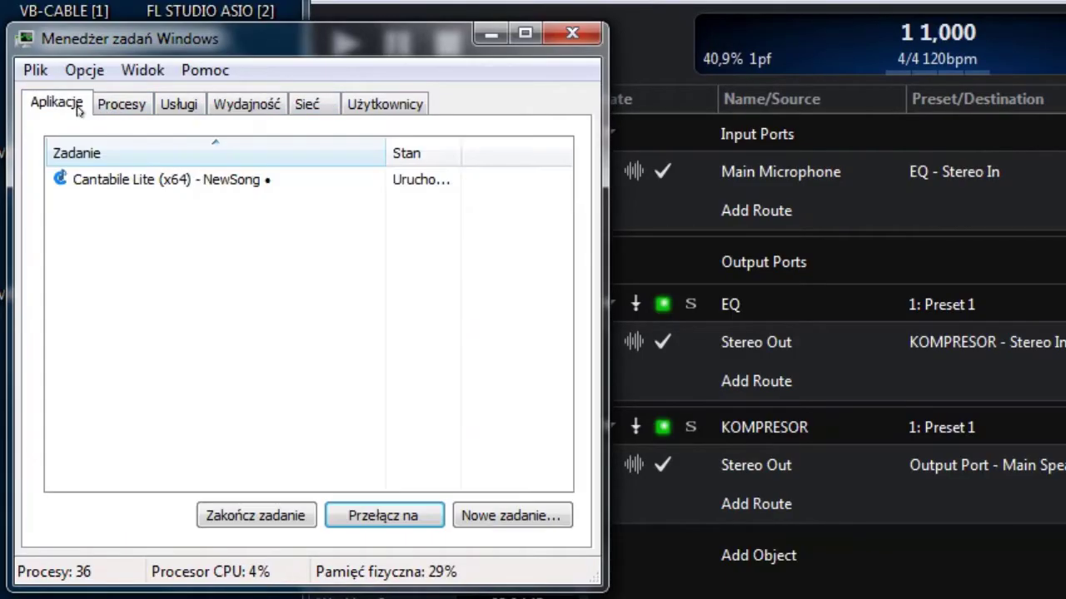
pyautogui.click(143, 111)
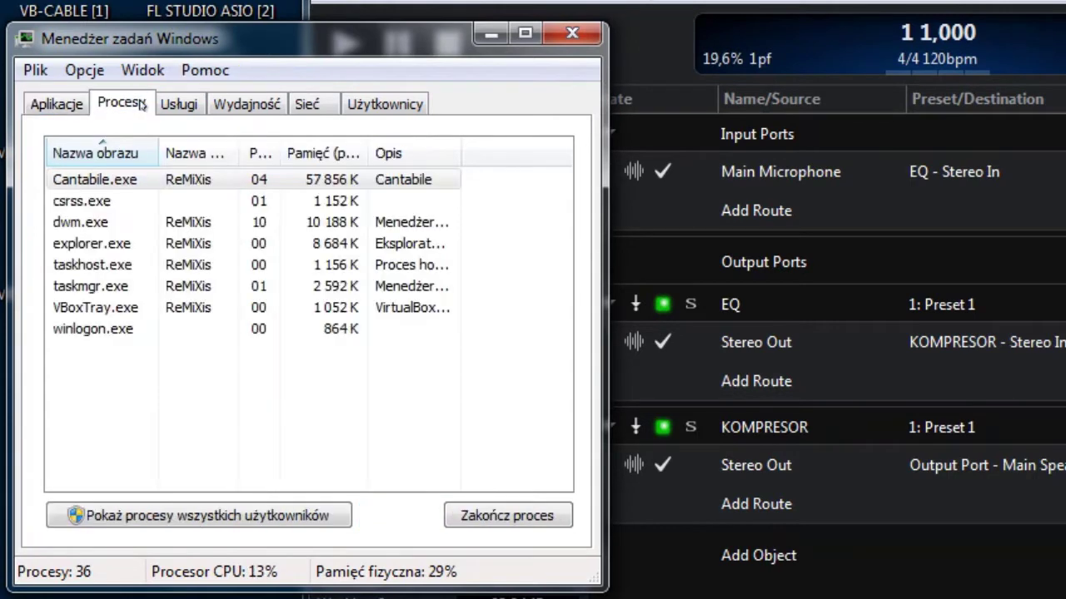
pyautogui.click(262, 157)
pyautogui.moveTo(280, 153); pyautogui.dragTo(370, 154)
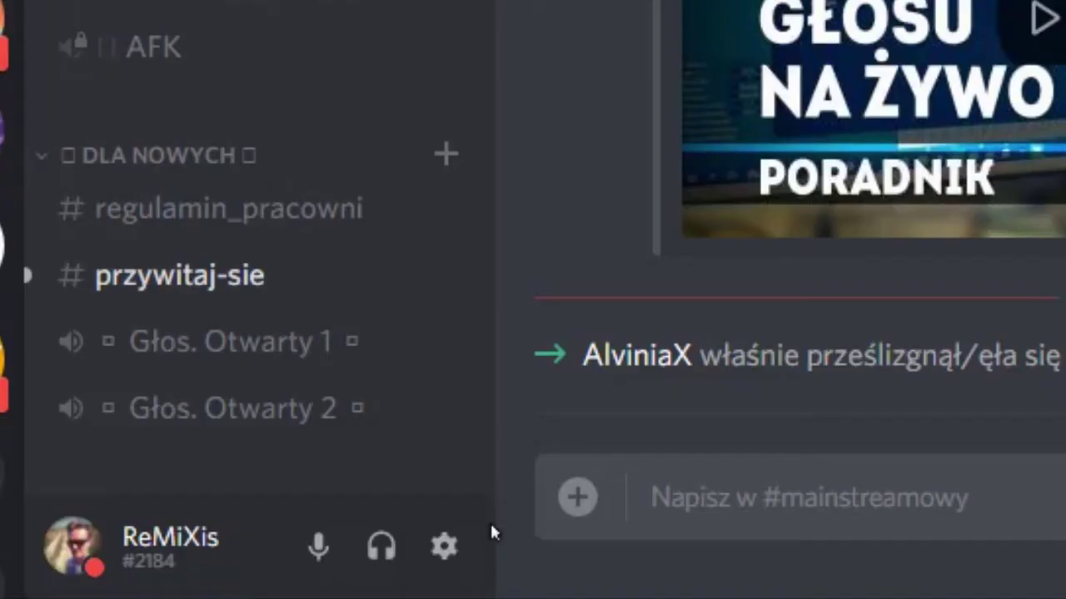
# Switch to Discord and set the voice recording device to CABLE Output (VB-Audio Virtual Cable) and the playback device to Głośniki.
pyautogui.click(430, 548)
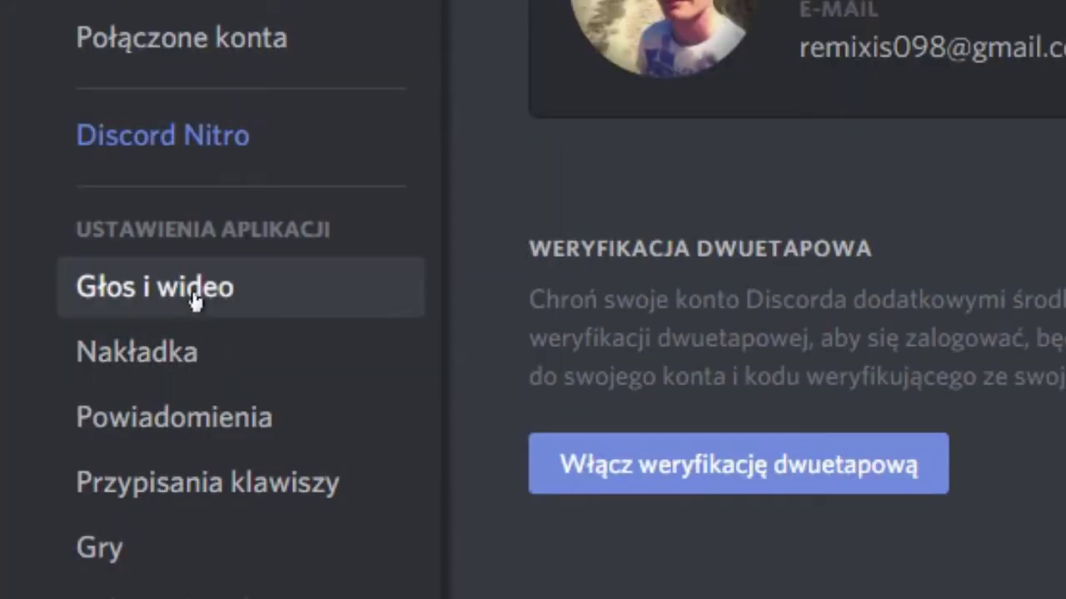
pyautogui.click(194, 302)
pyautogui.click(238, 142)
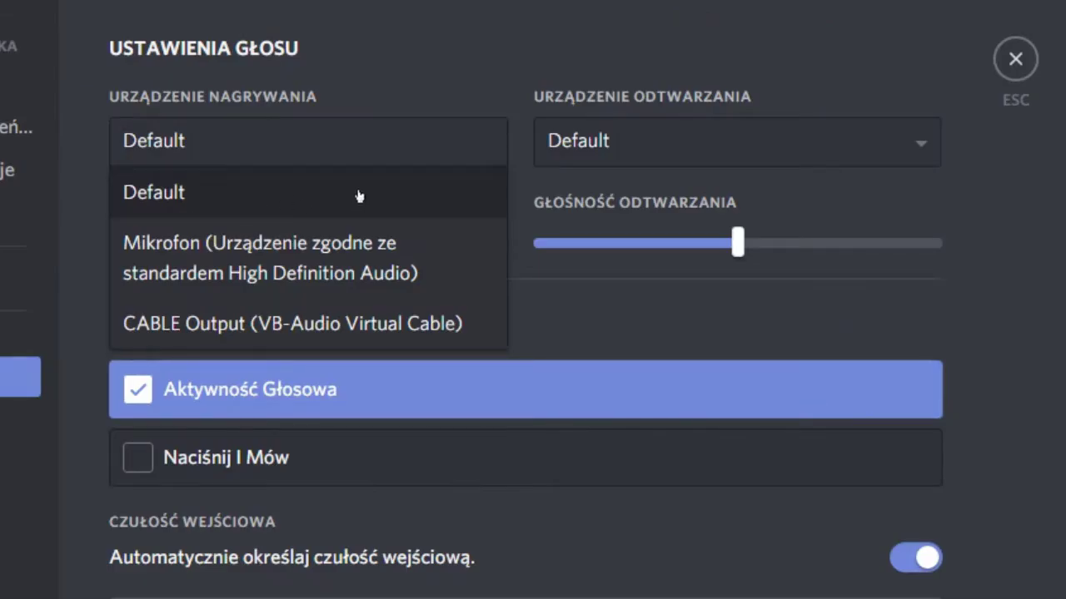
pyautogui.click(256, 327)
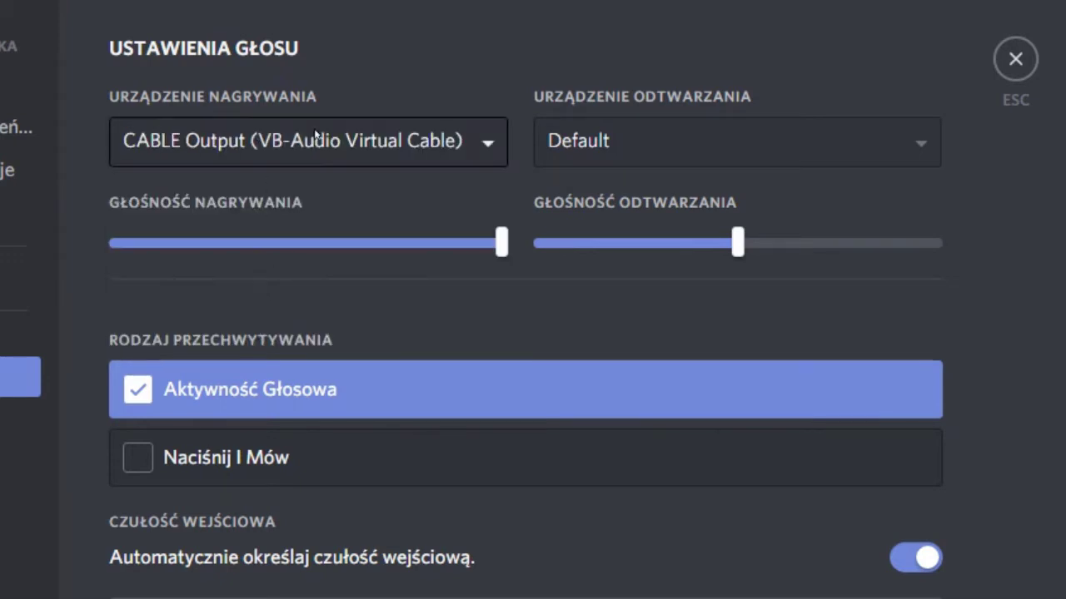
pyautogui.click(606, 143)
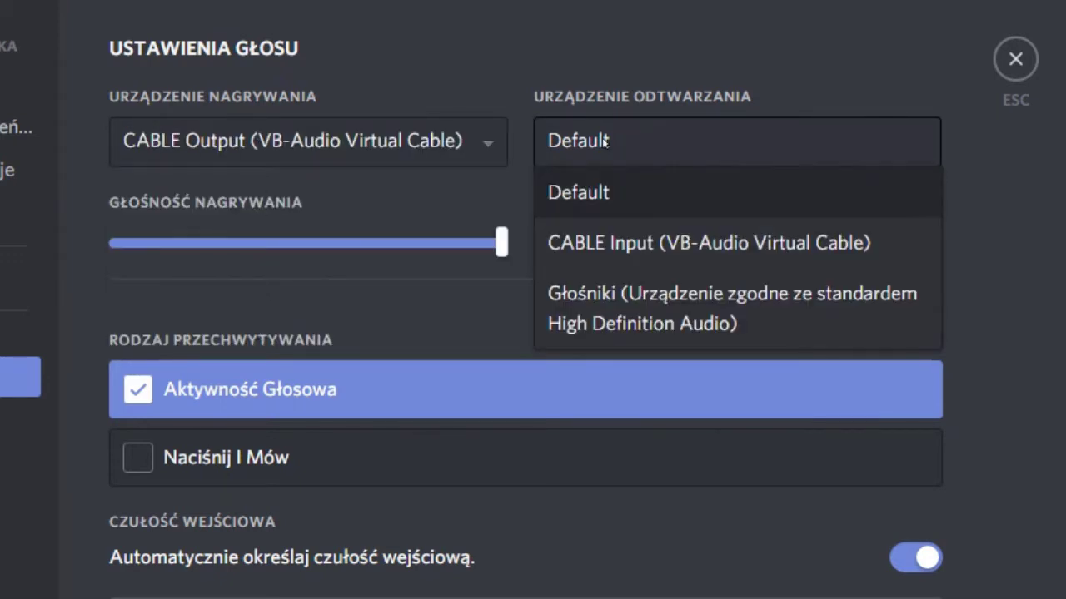
pyautogui.click(641, 296)
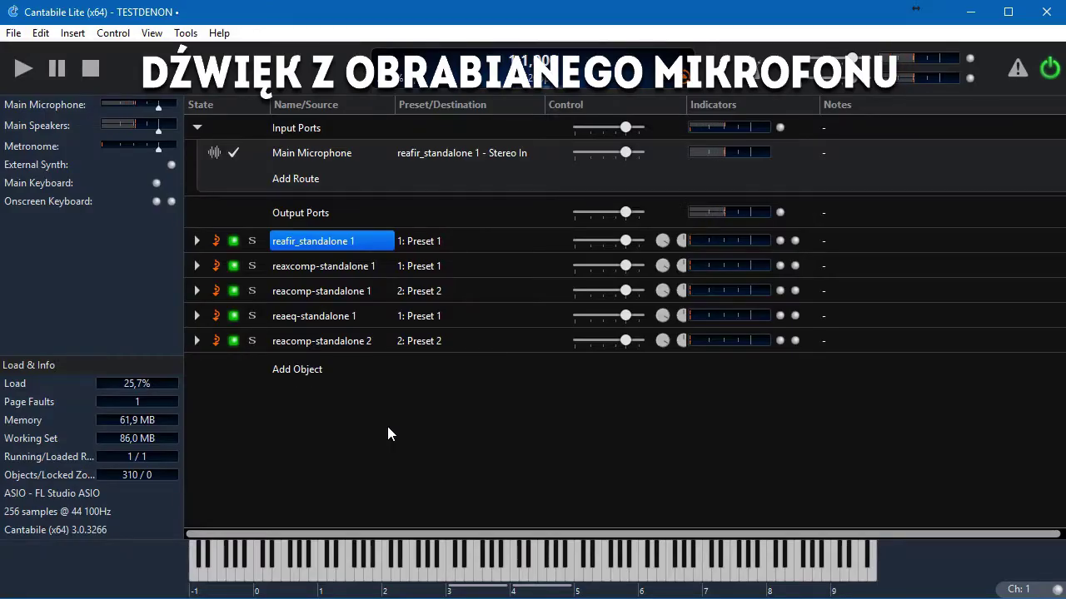
# In Cantabile's TESTDENON song, compare the microphone sound with all five plugins running and with them bypassed.
pyautogui.click(349, 341)
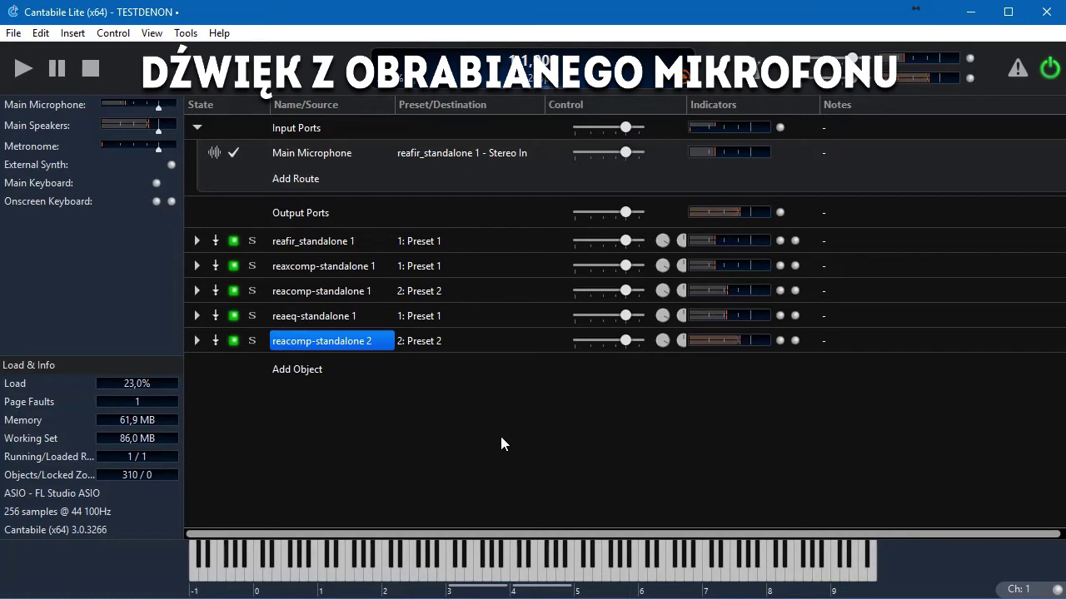
pyautogui.press('Home')
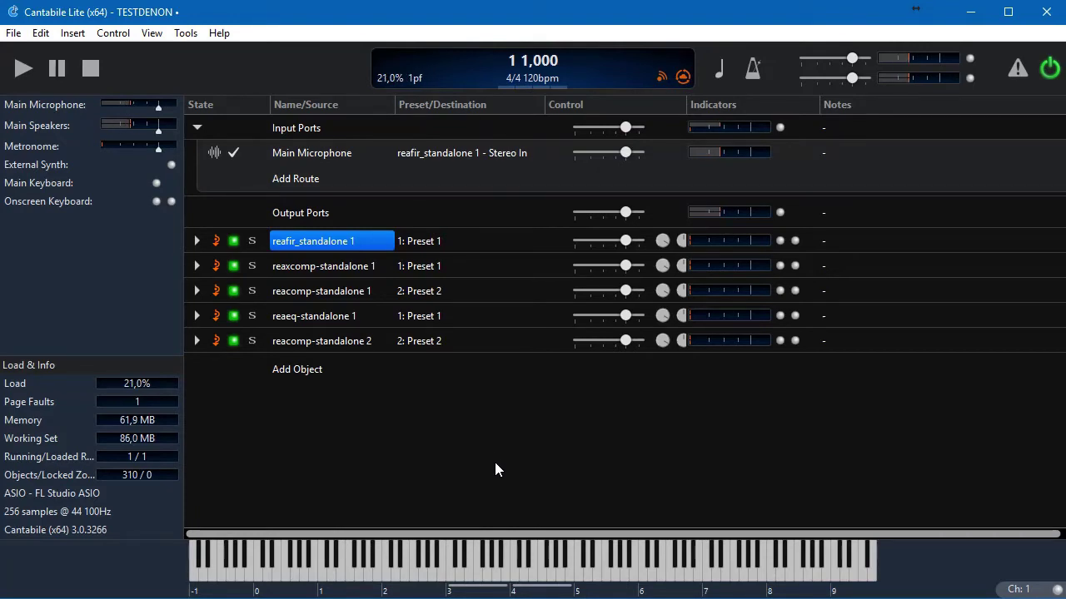
# Open the reafir_standalone 1 plugin, place its window beside the object names and choose the Subtract mode.
pyautogui.doubleClick(310, 241)
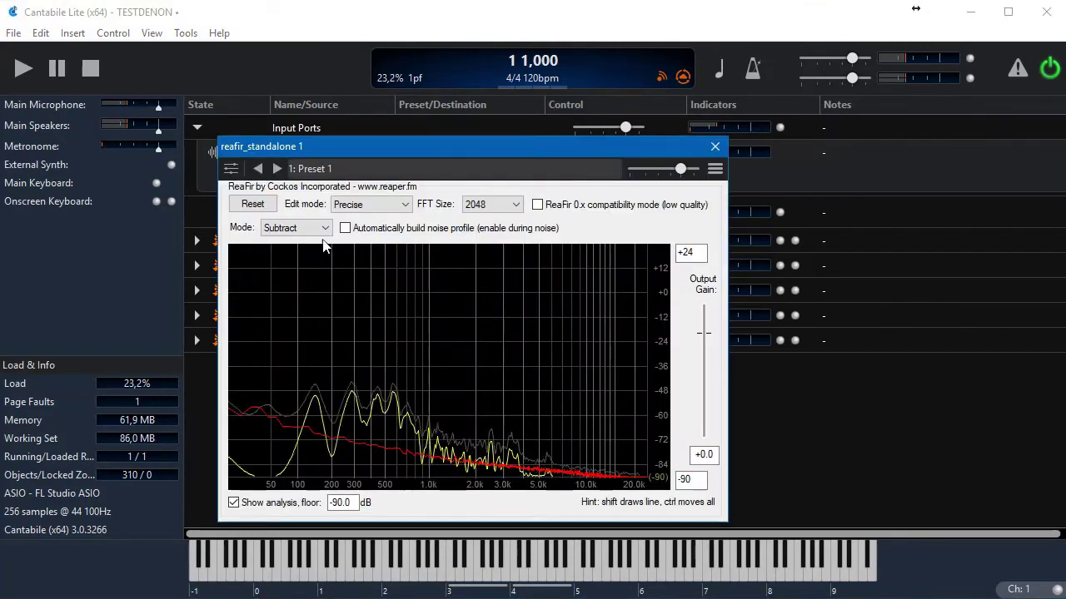
pyautogui.moveTo(456, 140); pyautogui.dragTo(618, 126)
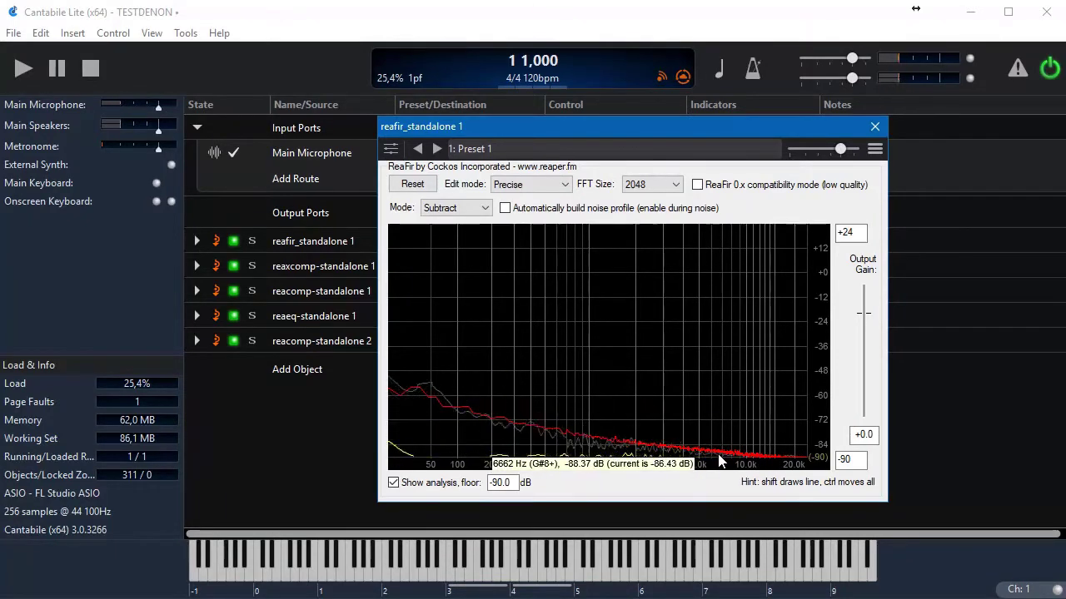
pyautogui.moveTo(634, 130); pyautogui.dragTo(624, 136)
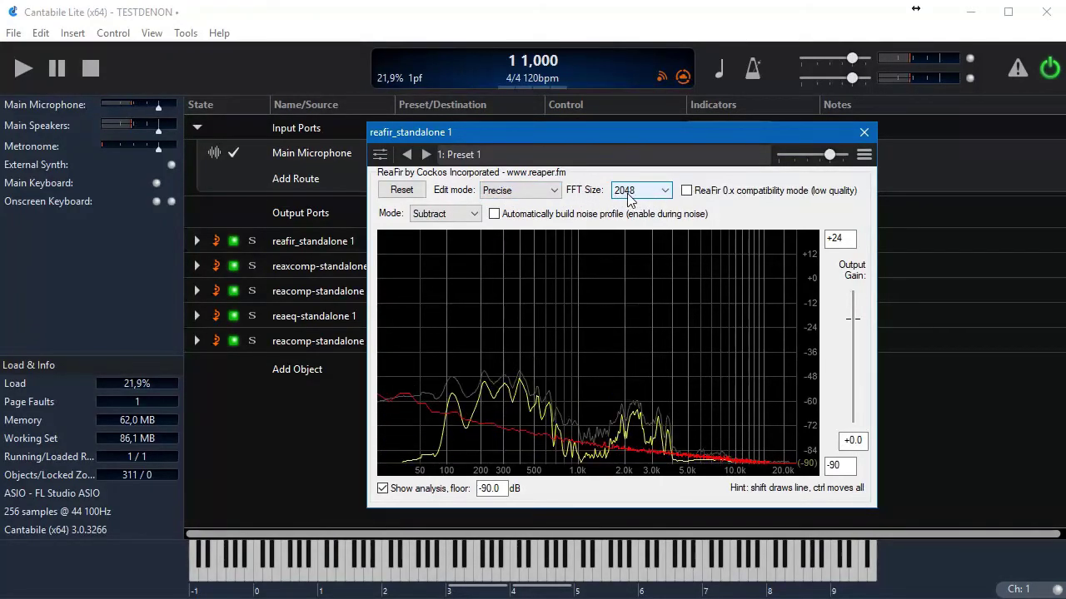
pyautogui.click(456, 216)
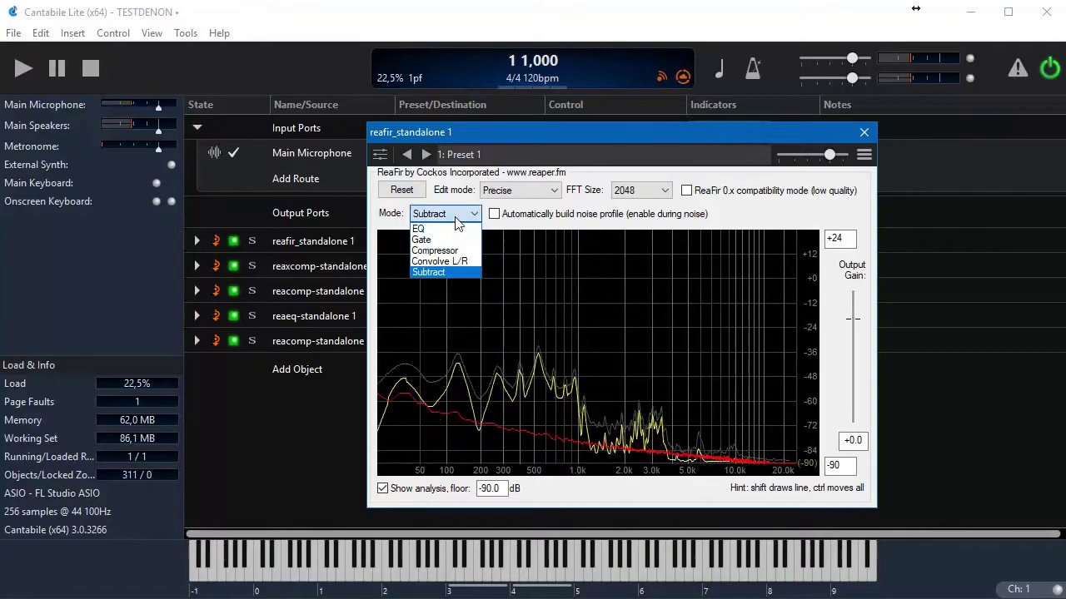
pyautogui.click(440, 277)
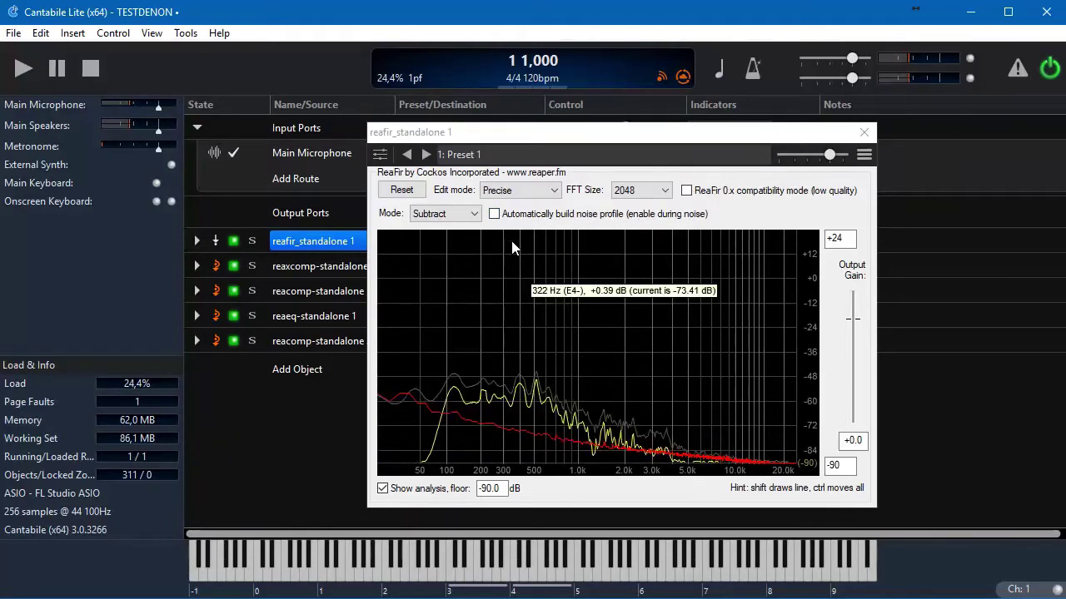
# Have ReaFir automatically build a noise profile from the microphone's background noise, and stop the capture.
pyautogui.click(499, 216)
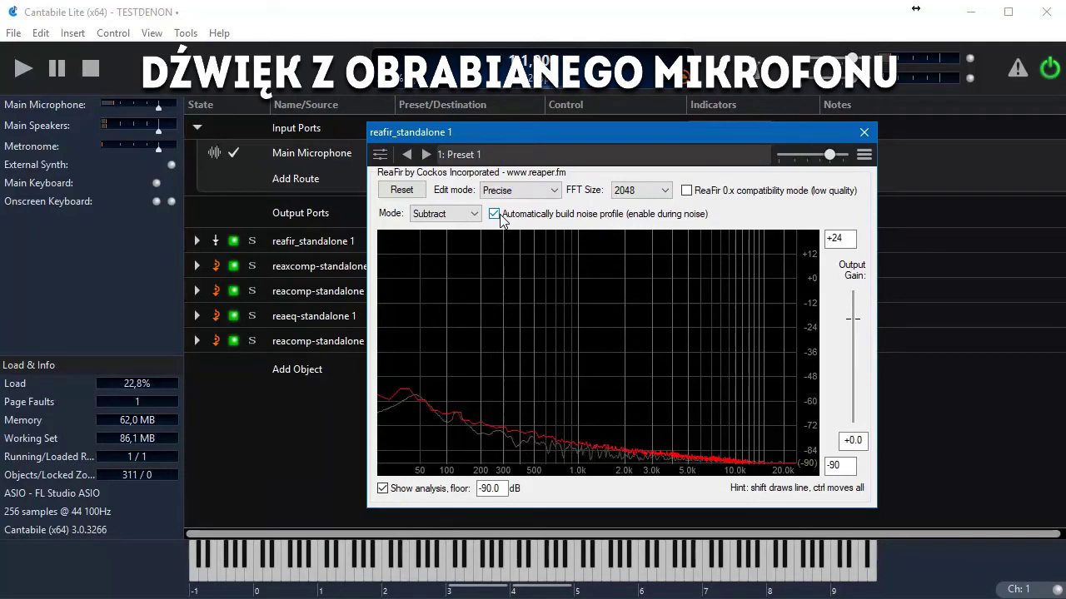
pyautogui.click(494, 214)
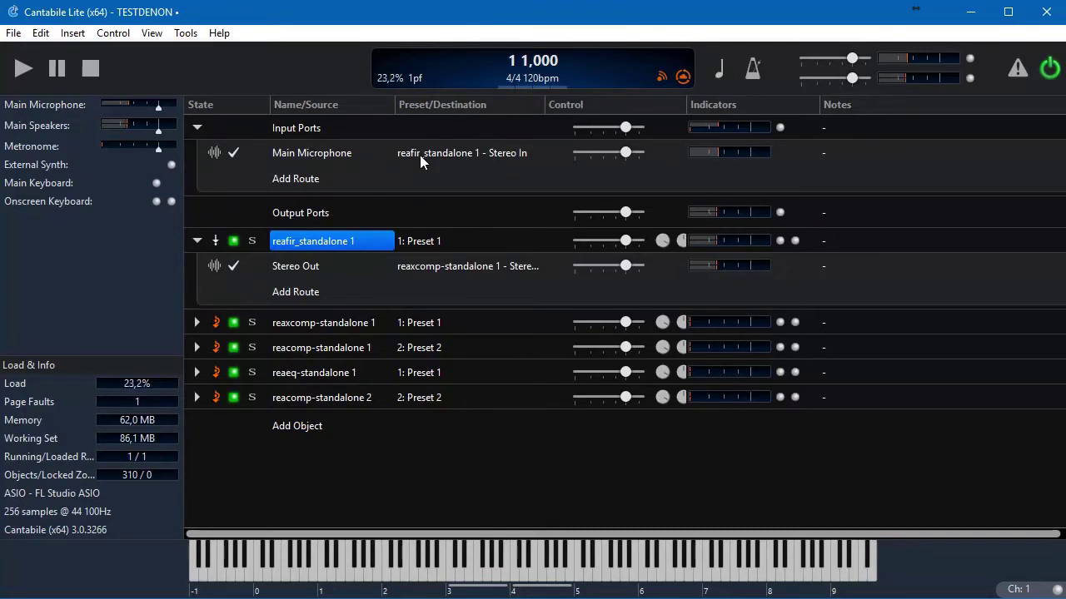
# Check the chain's routing: the Main Microphone's available route targets and the output route of reacomp-standalone 2.
pyautogui.click(498, 153)
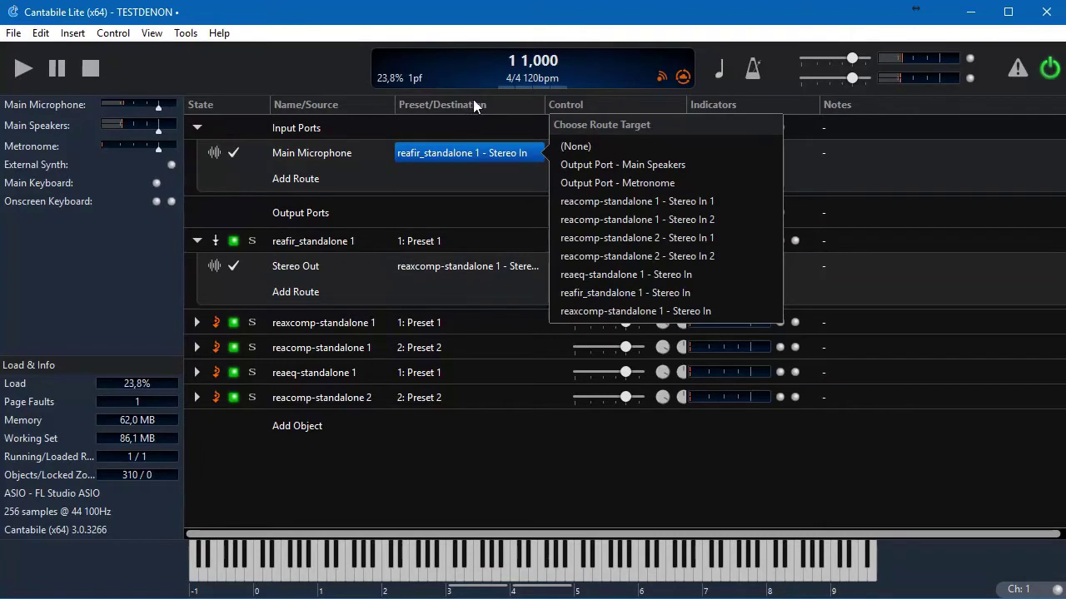
pyautogui.click(423, 23)
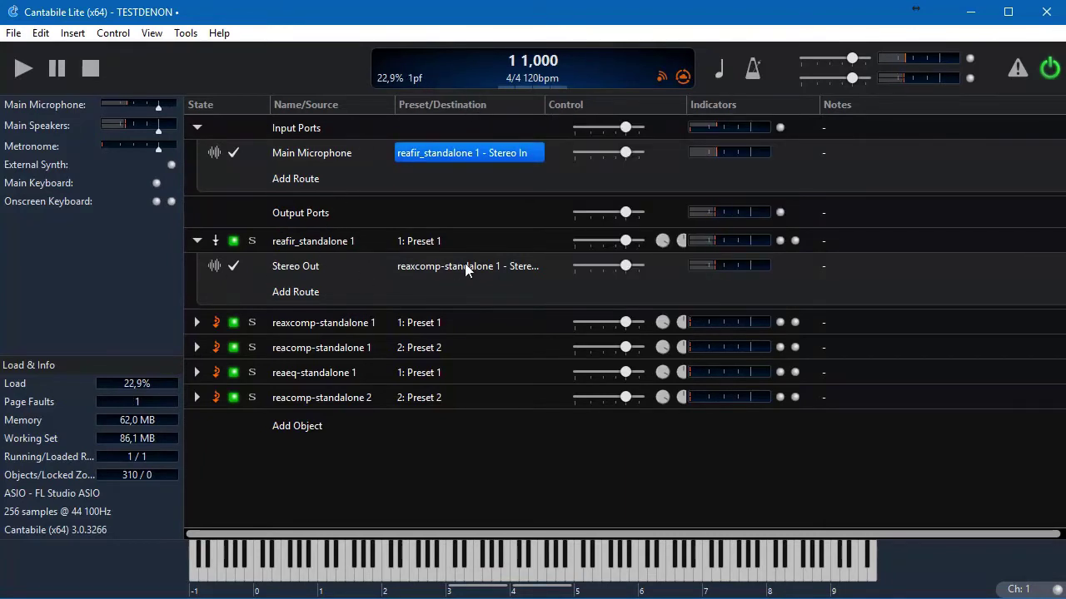
pyautogui.click(196, 399)
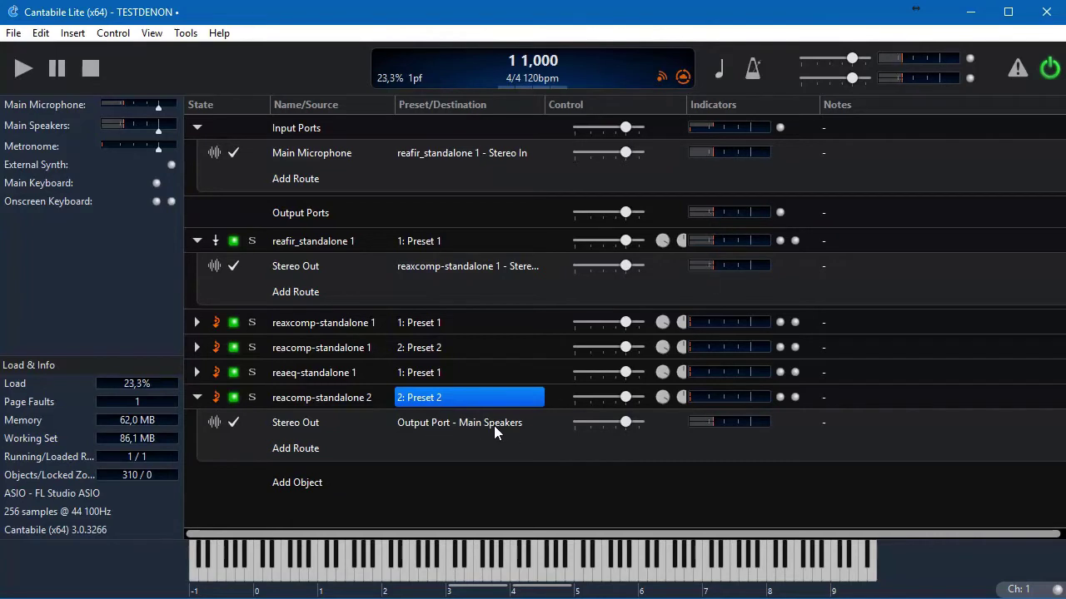
pyautogui.click(198, 397)
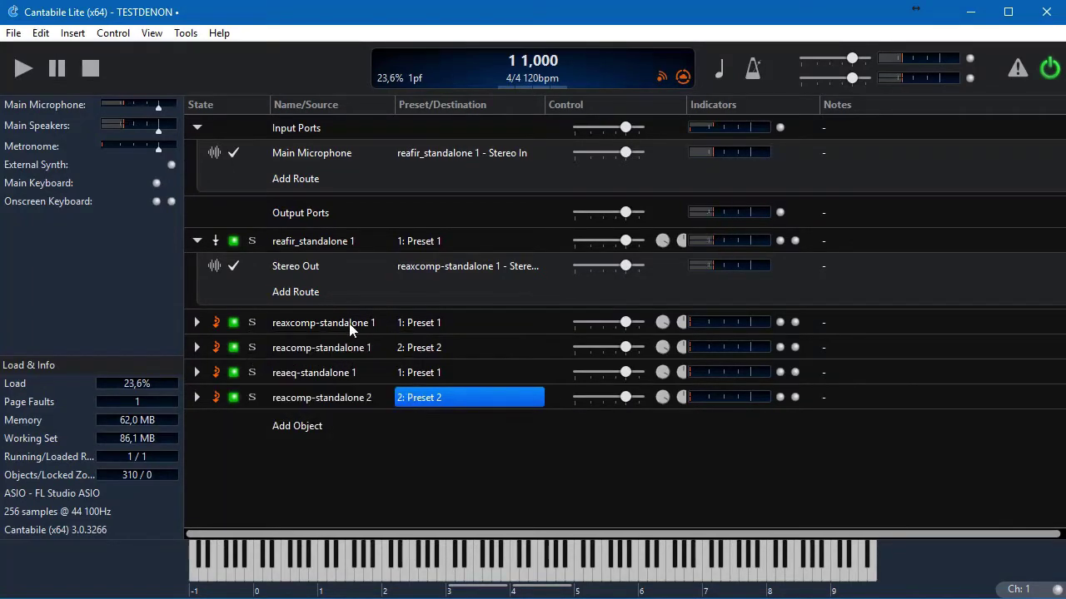
# Open the reaxcomp-standalone 1 plugin and examine the settings of its four frequency bands.
pyautogui.doubleClick(317, 324)
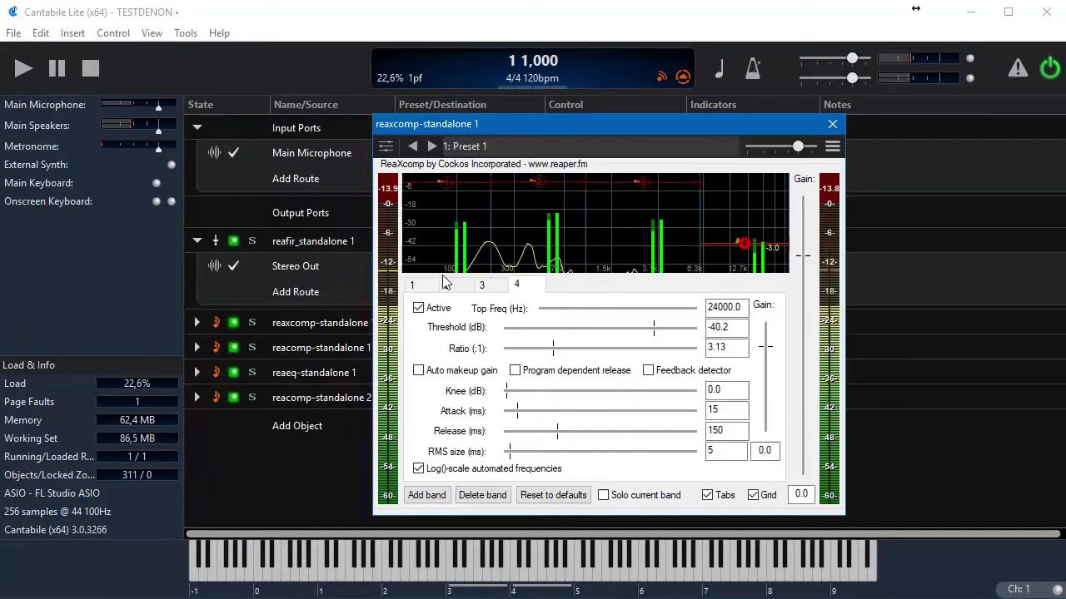
pyautogui.click(412, 286)
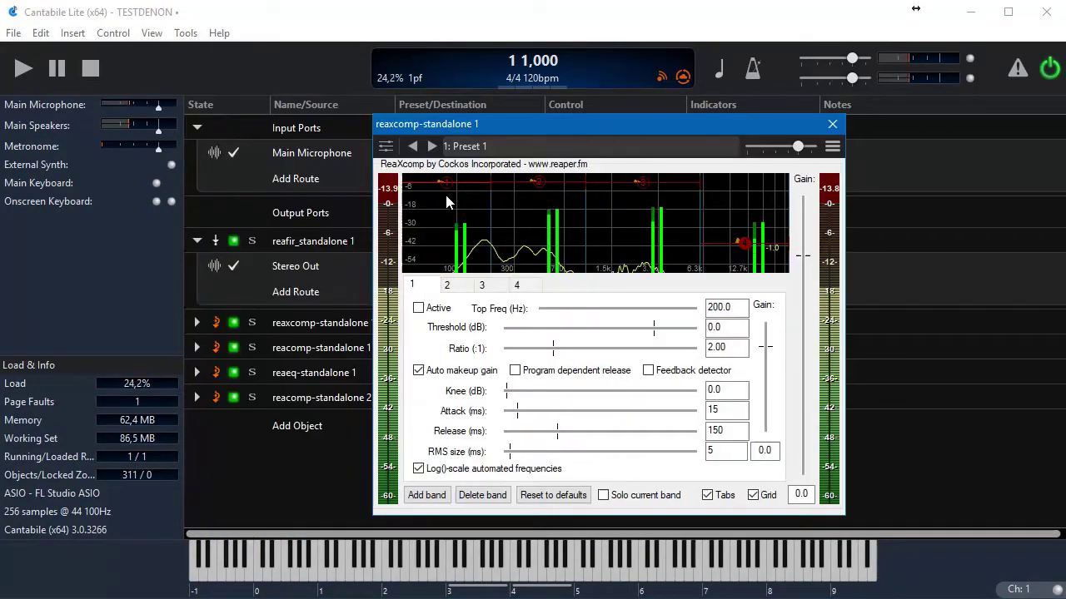
pyautogui.moveTo(447, 192)
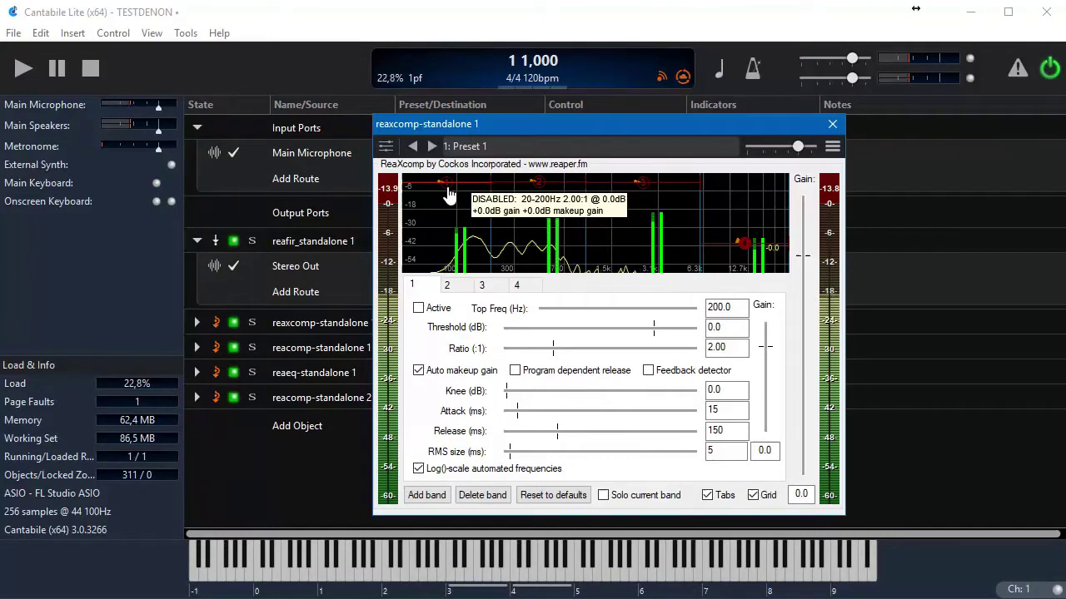
pyautogui.click(446, 285)
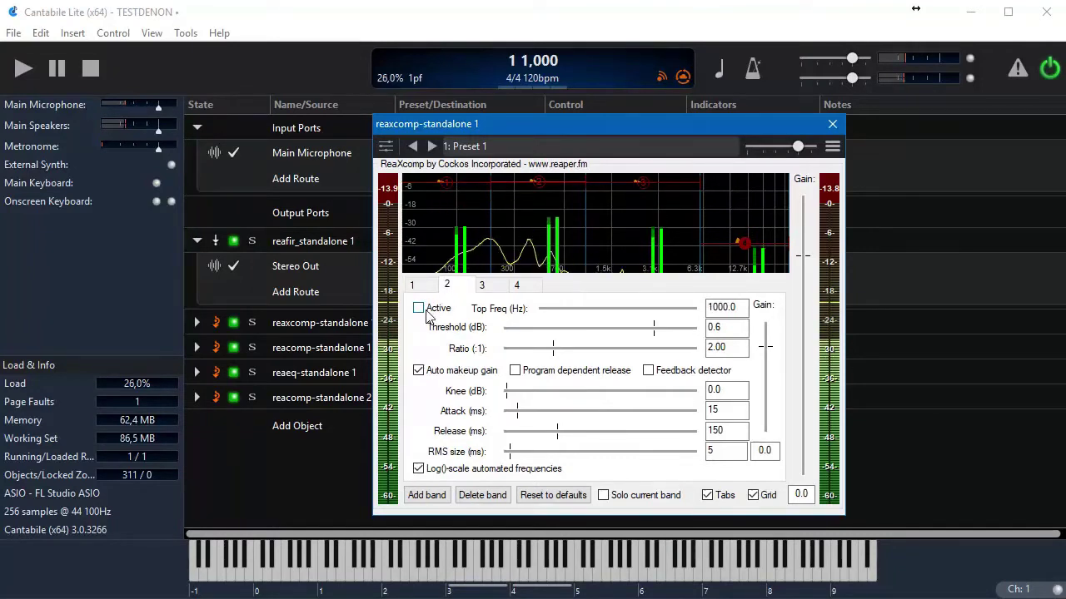
pyautogui.click(481, 285)
pyautogui.click(516, 285)
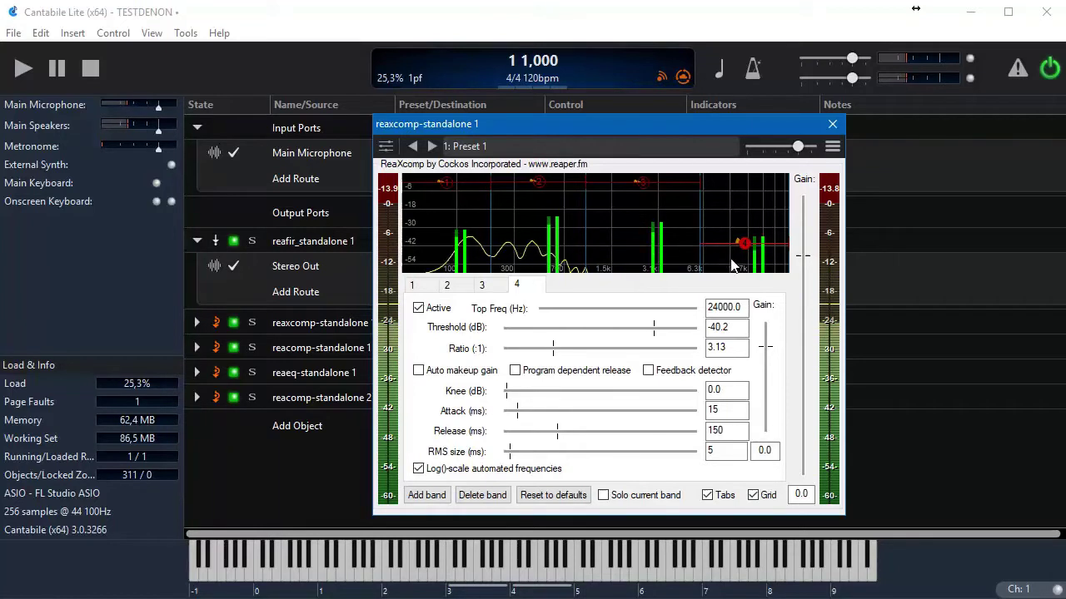
pyautogui.moveTo(747, 249)
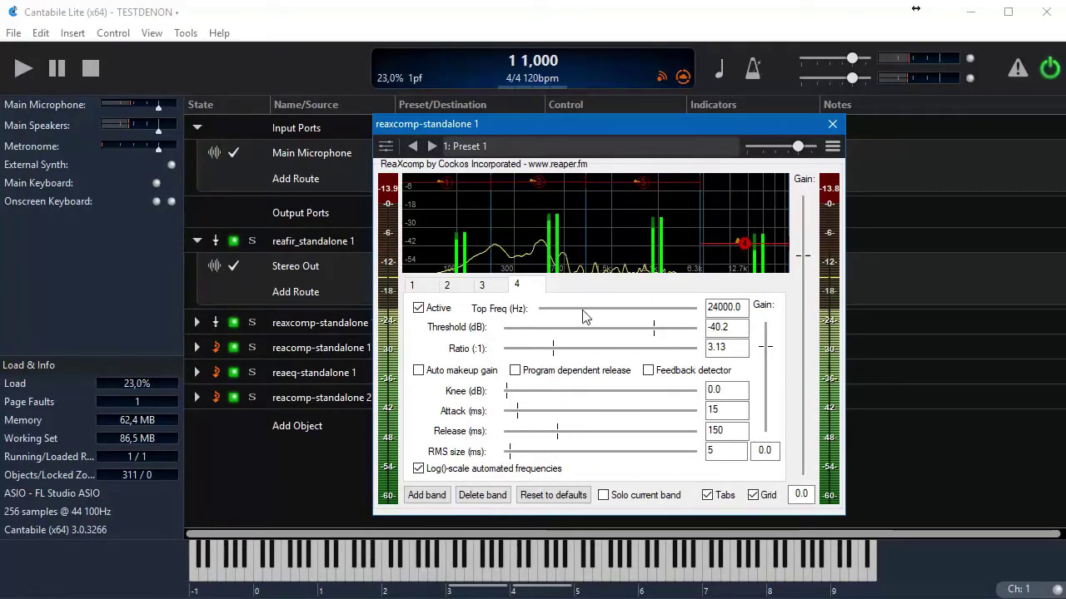
pyautogui.click(718, 330)
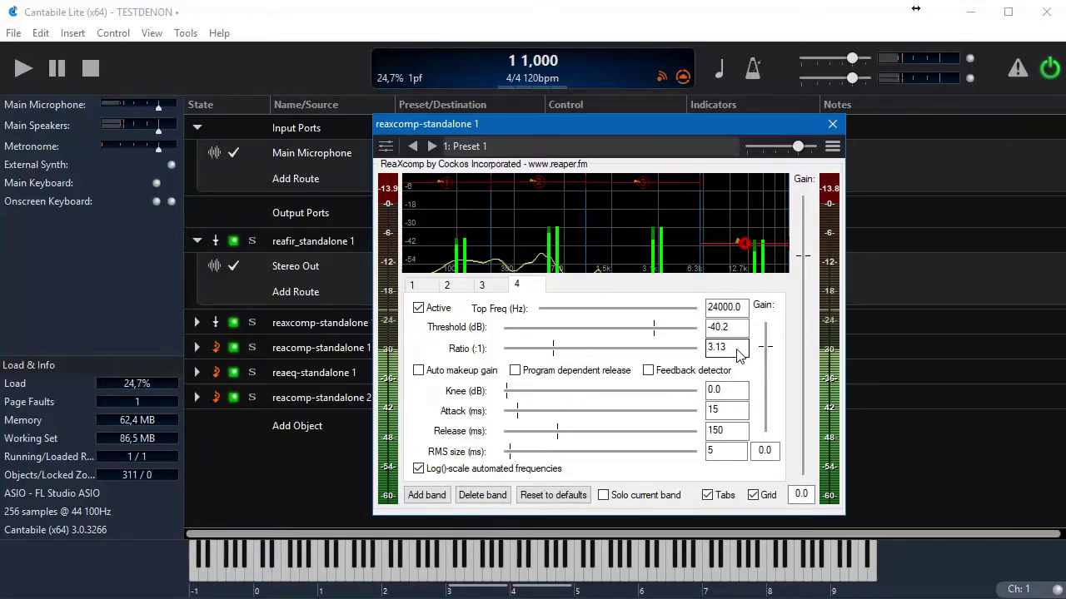
# Set band 4's threshold to -33.6 dB and examine the crossover frequency between bands 3 and 4.
pyautogui.moveTo(745, 244)
pyautogui.mouseDown()
pyautogui.moveTo(747, 223)
pyautogui.moveTo(745, 233)
pyautogui.mouseUp()
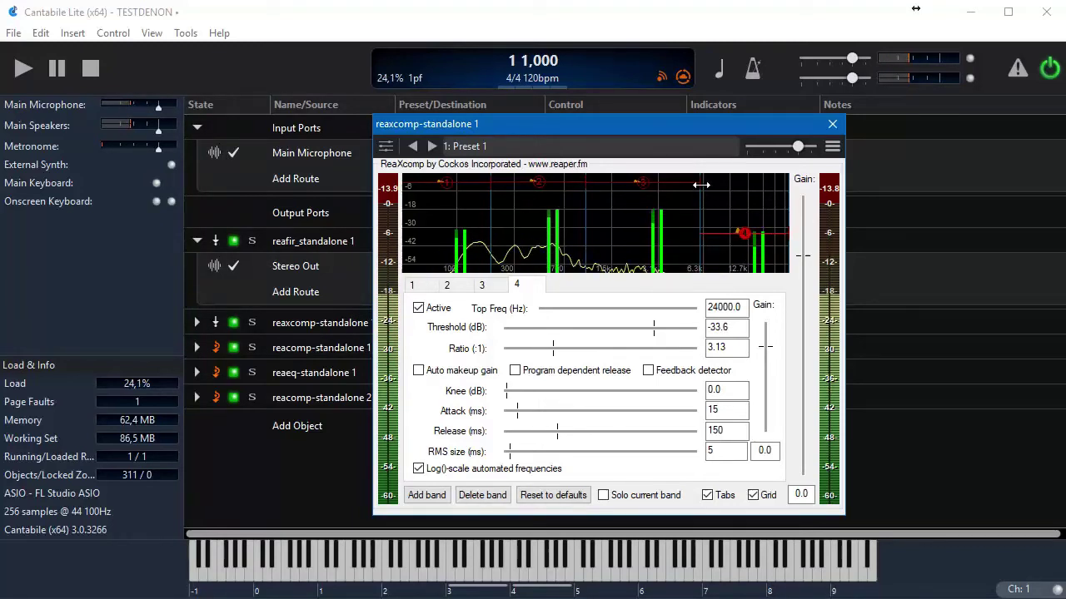
pyautogui.click(701, 184)
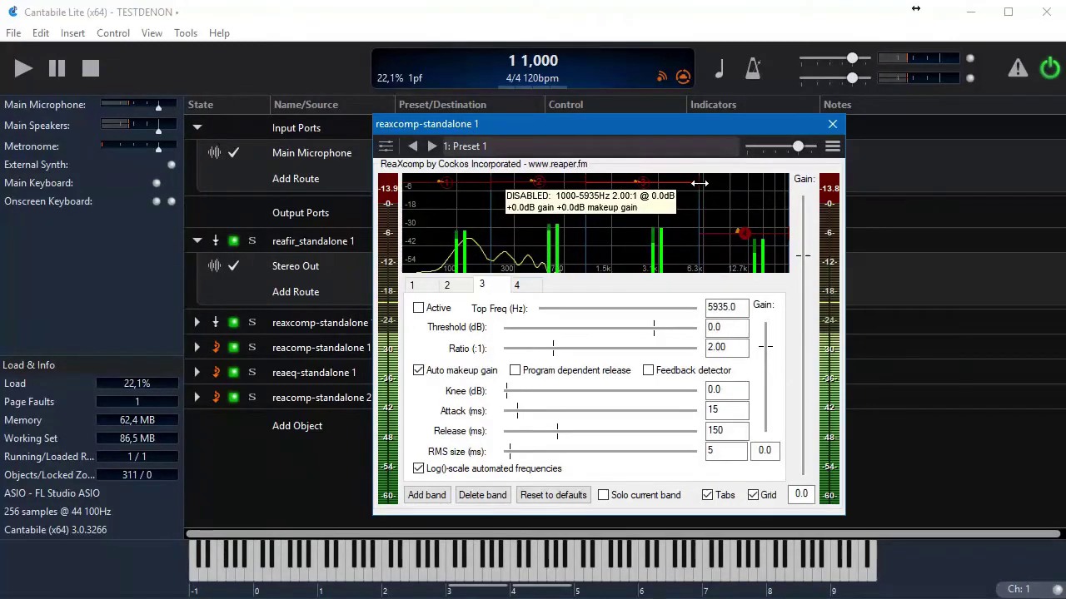
pyautogui.click(737, 237)
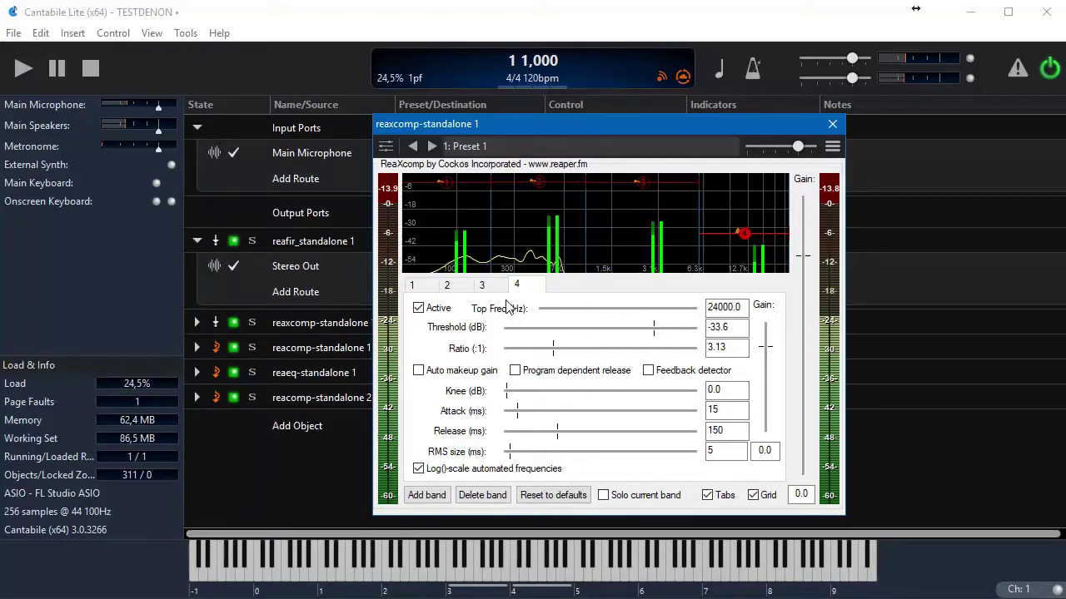
pyautogui.click(483, 286)
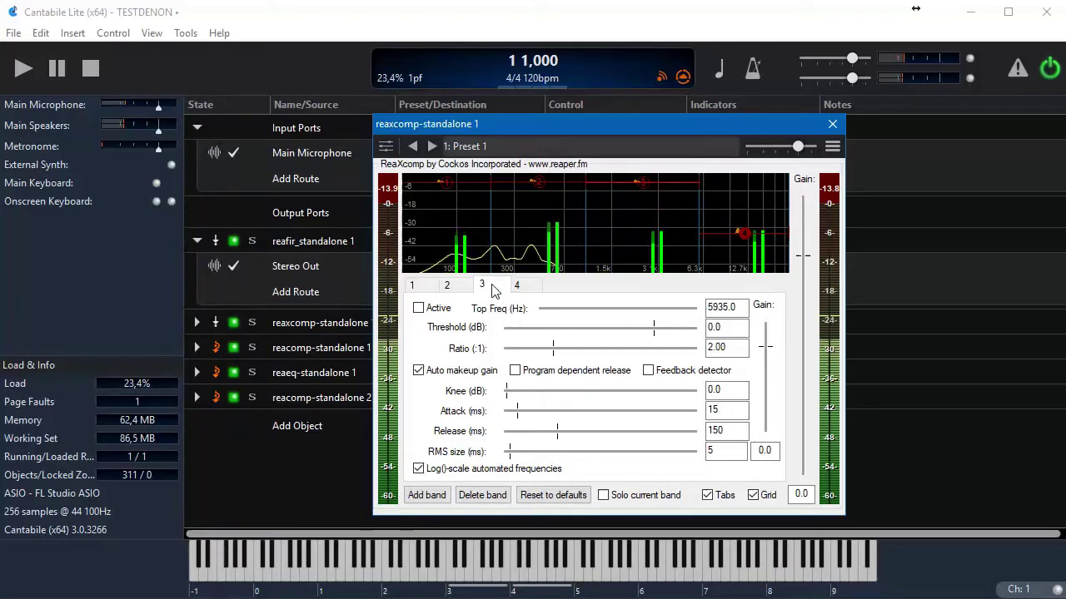
pyautogui.click(532, 291)
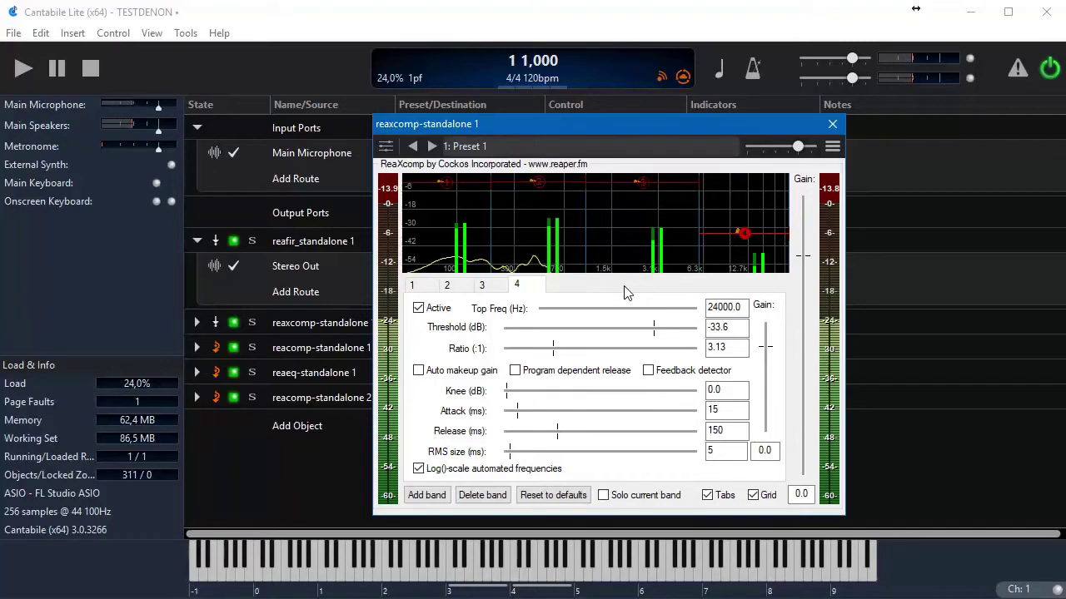
pyautogui.click(698, 183)
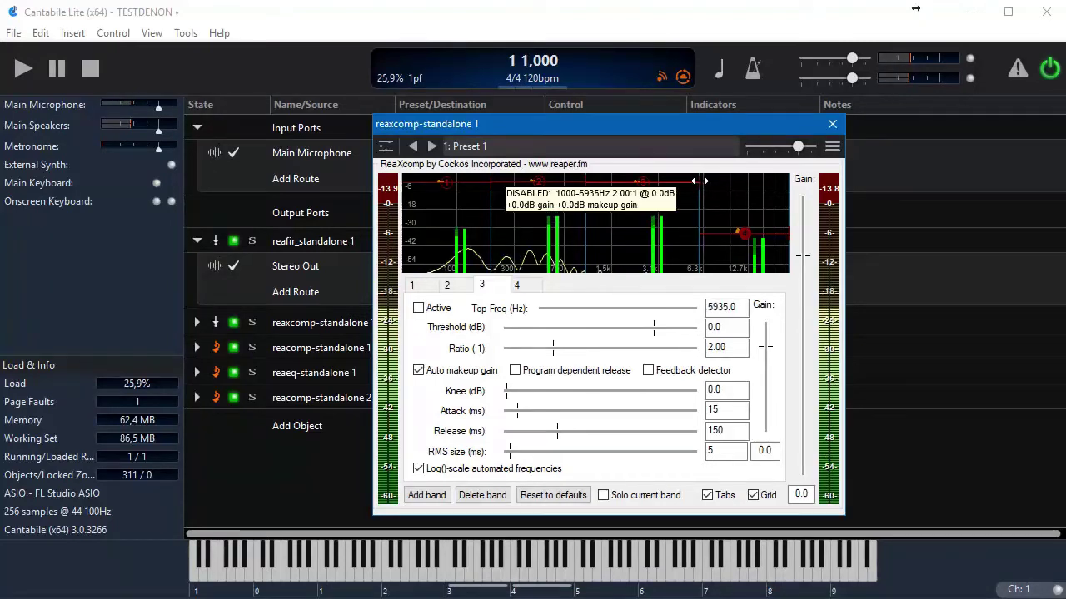
pyautogui.click(742, 253)
# Set ReaXcomp band 4's threshold to -40.2 dB, compare the sound with the band inactive and active, and close the plugin.
pyautogui.click(437, 309)
pyautogui.click(437, 309)
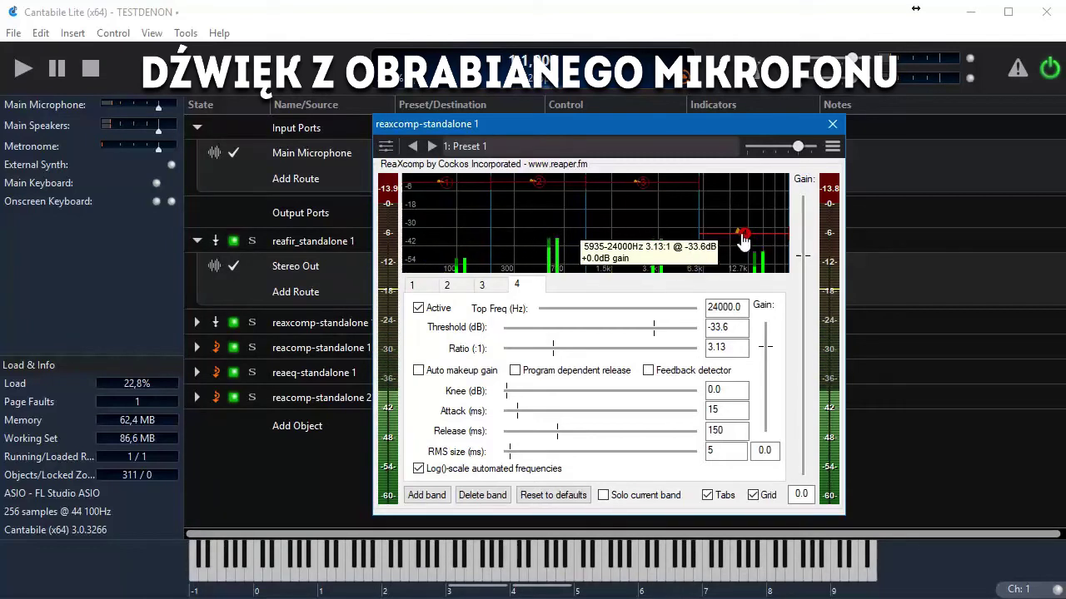
pyautogui.moveTo(744, 239); pyautogui.dragTo(744, 252)
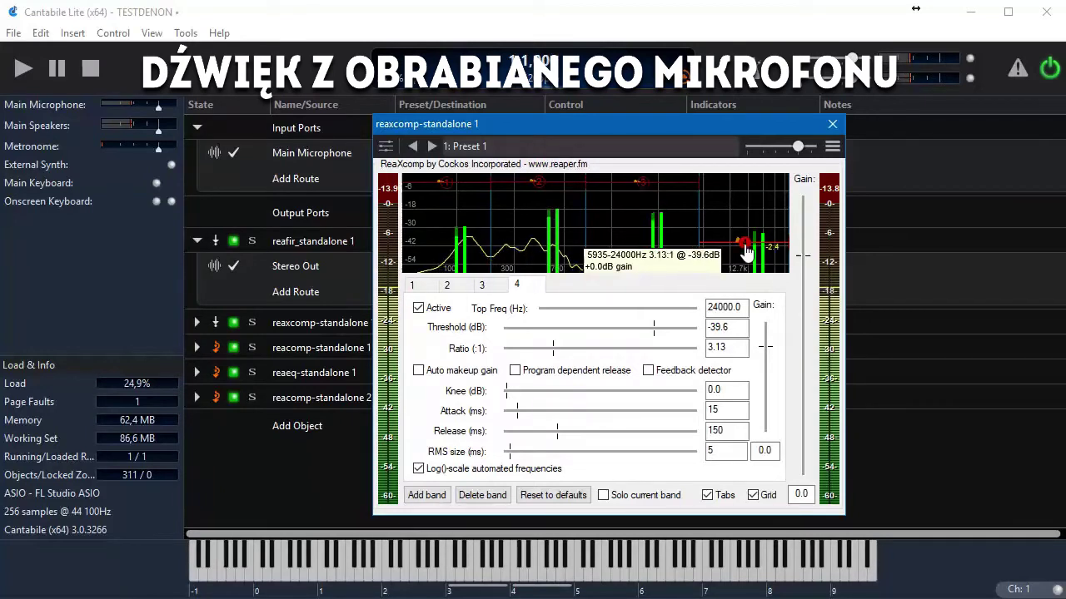
pyautogui.moveTo(743, 243); pyautogui.dragTo(744, 244)
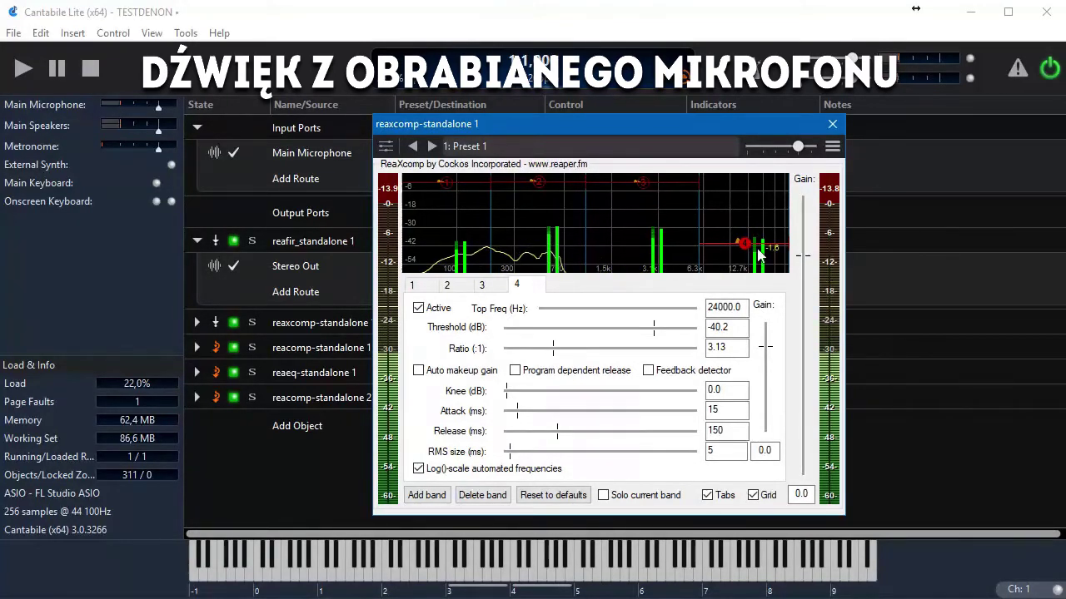
pyautogui.click(429, 313)
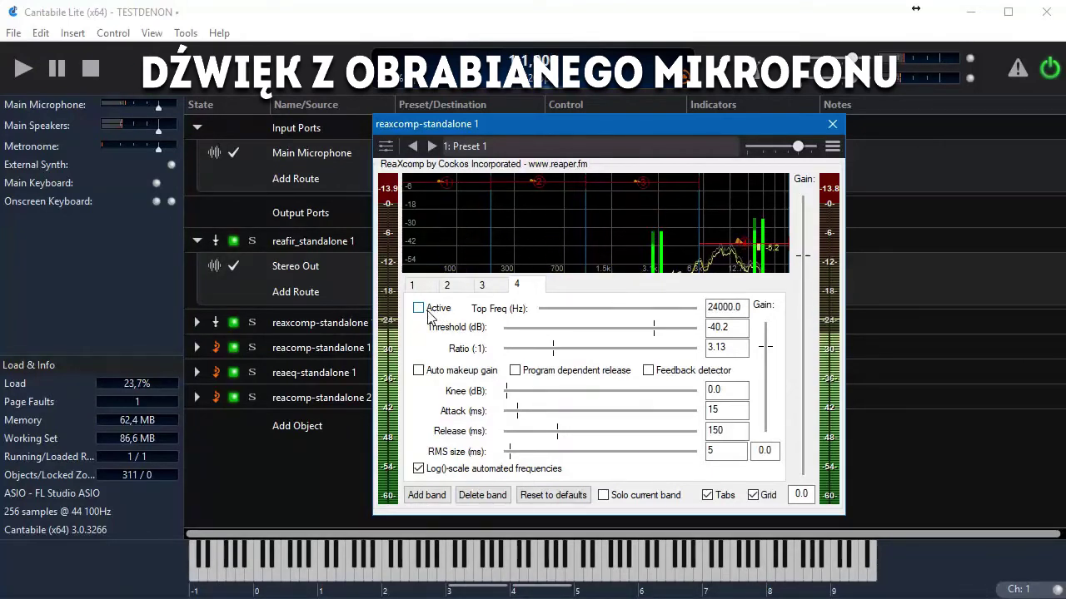
pyautogui.click(426, 310)
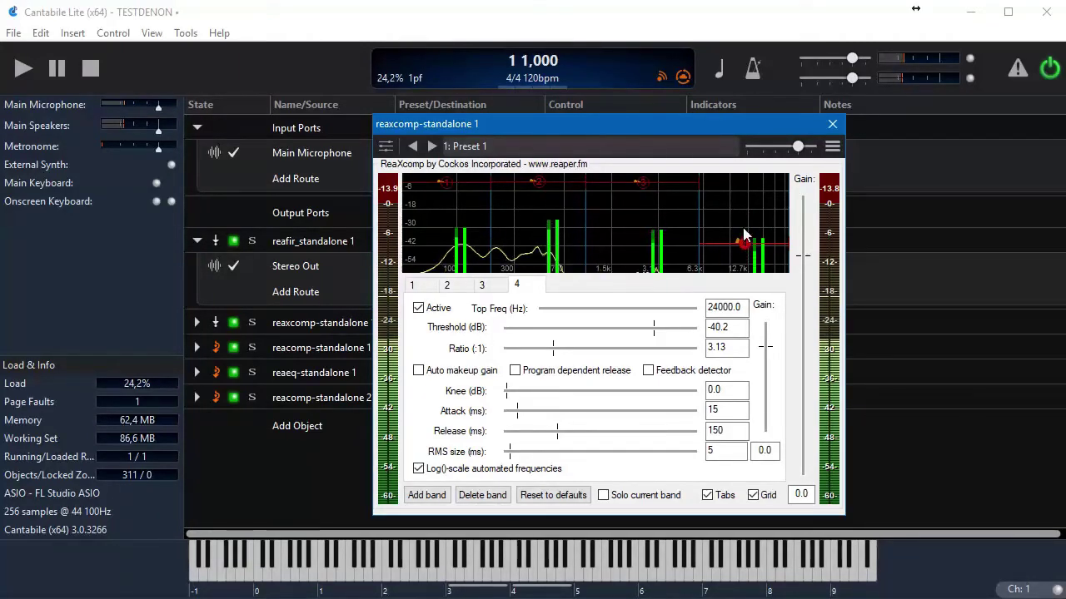
pyautogui.moveTo(745, 247)
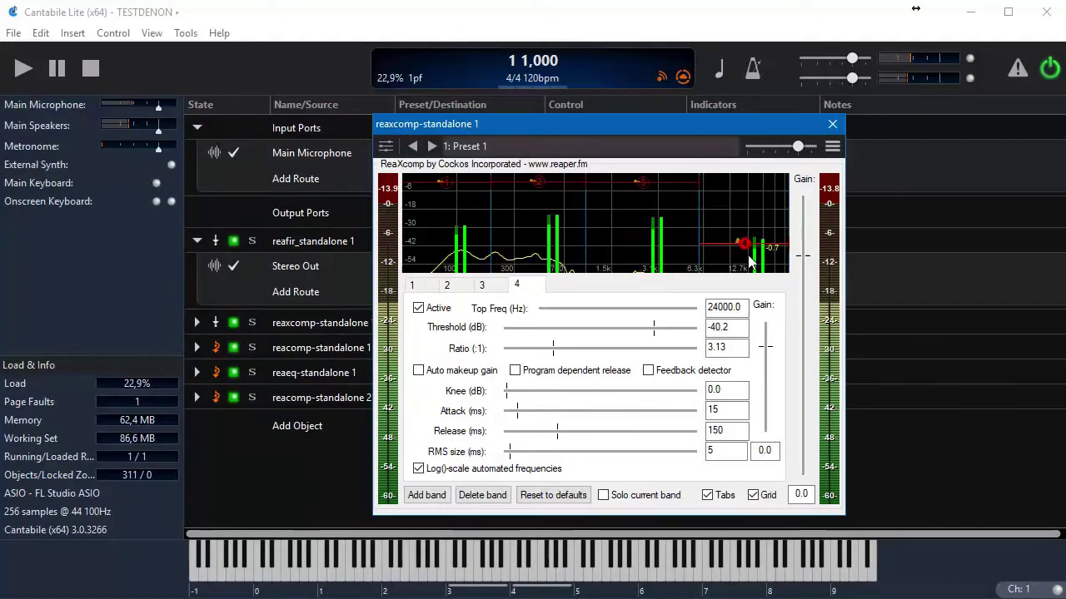
pyautogui.click(832, 123)
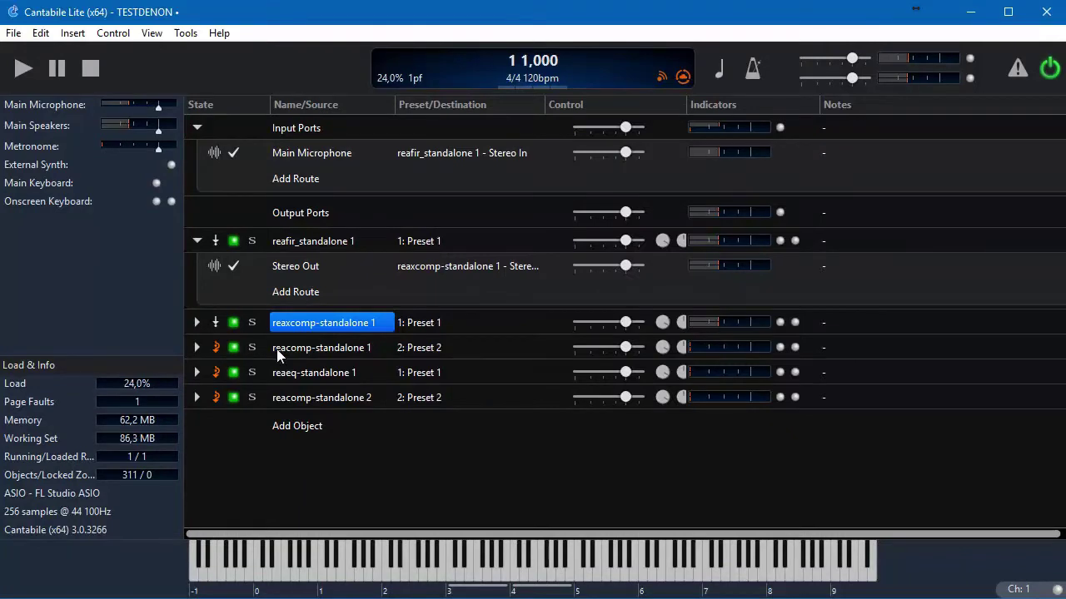
# Take reacomp-standalone 1 out of bypass and open its window beside the object names.
pyautogui.click(217, 350)
pyautogui.doubleClick(306, 350)
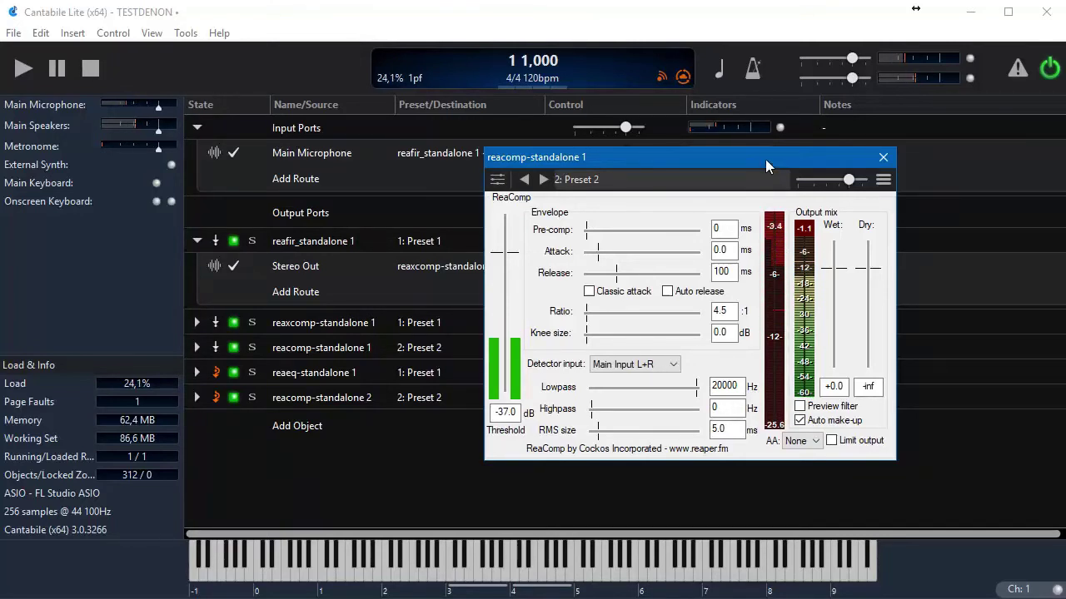
pyautogui.moveTo(766, 159); pyautogui.dragTo(733, 179)
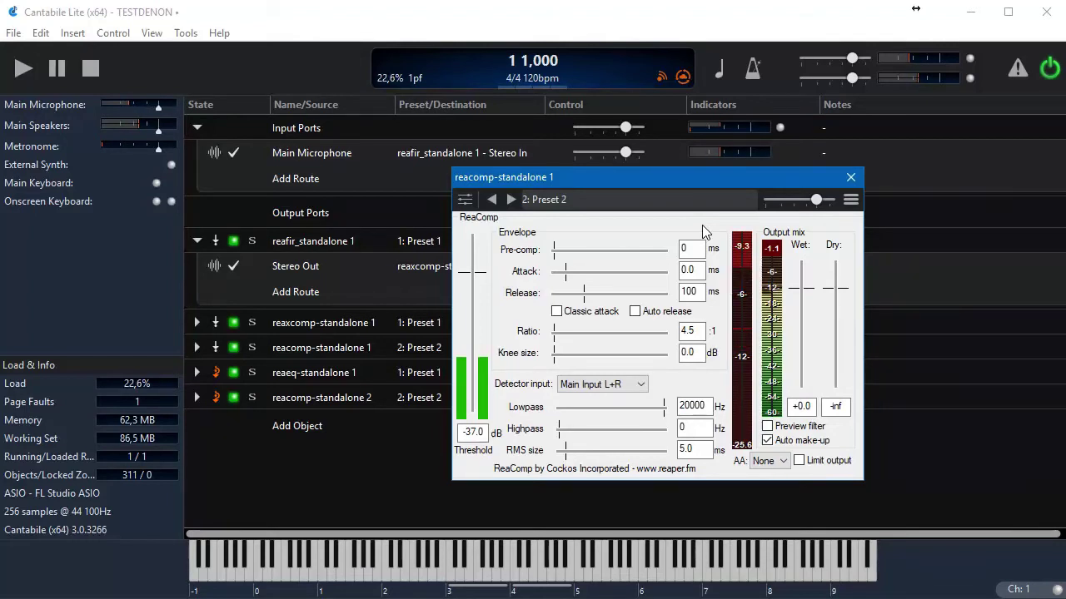
pyautogui.moveTo(706, 181); pyautogui.dragTo(680, 183)
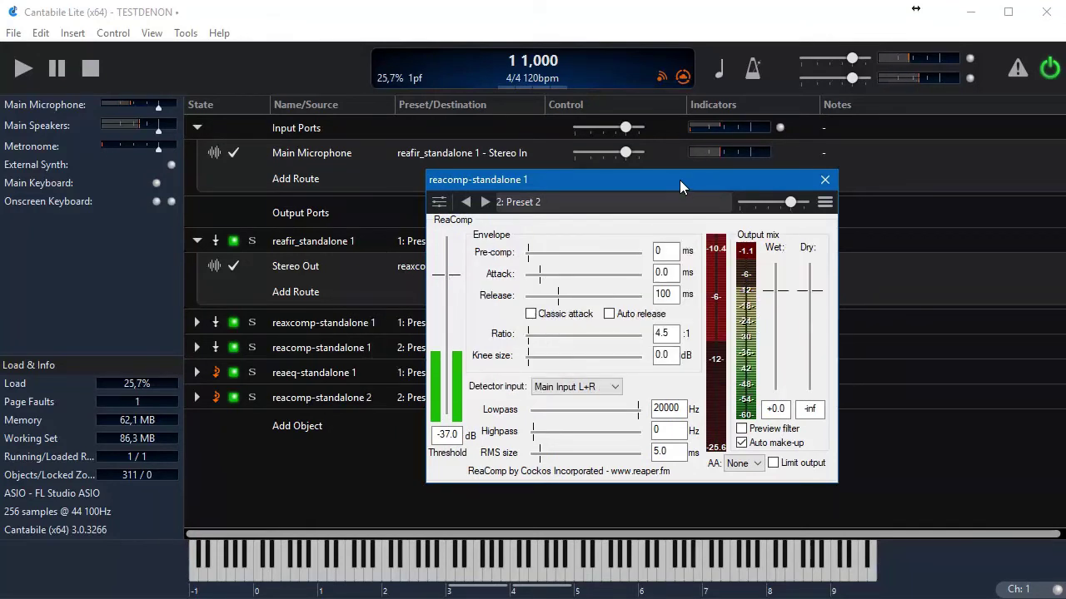
# Set ReaComp's threshold to -36.2 dB, try a 27.4:1 ratio, return it to 4.5:1 and close the plugin.
pyautogui.doubleClick(448, 281)
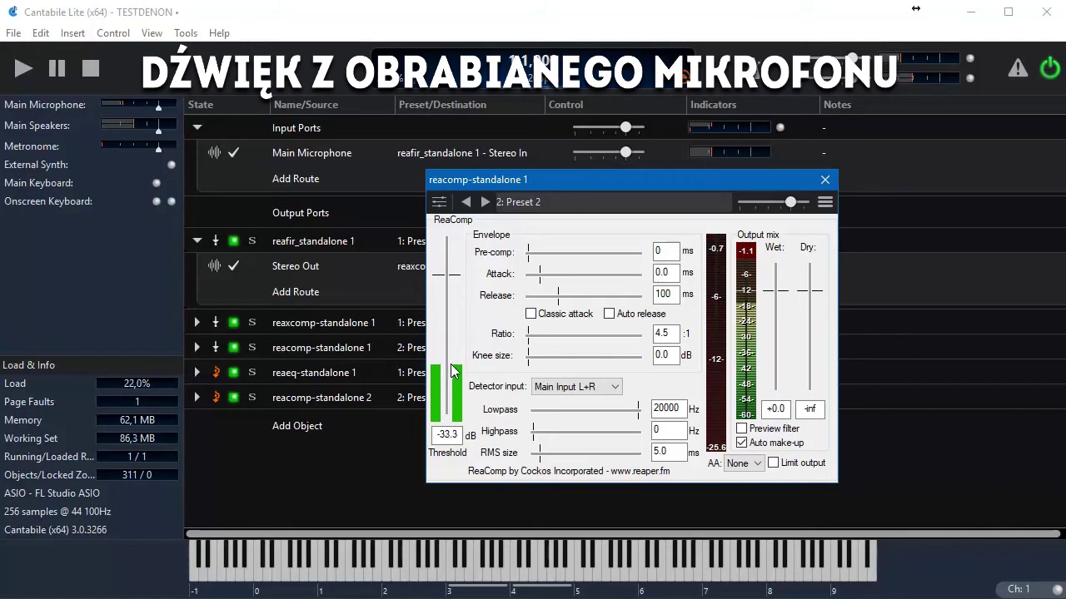
pyautogui.moveTo(452, 376); pyautogui.dragTo(453, 380)
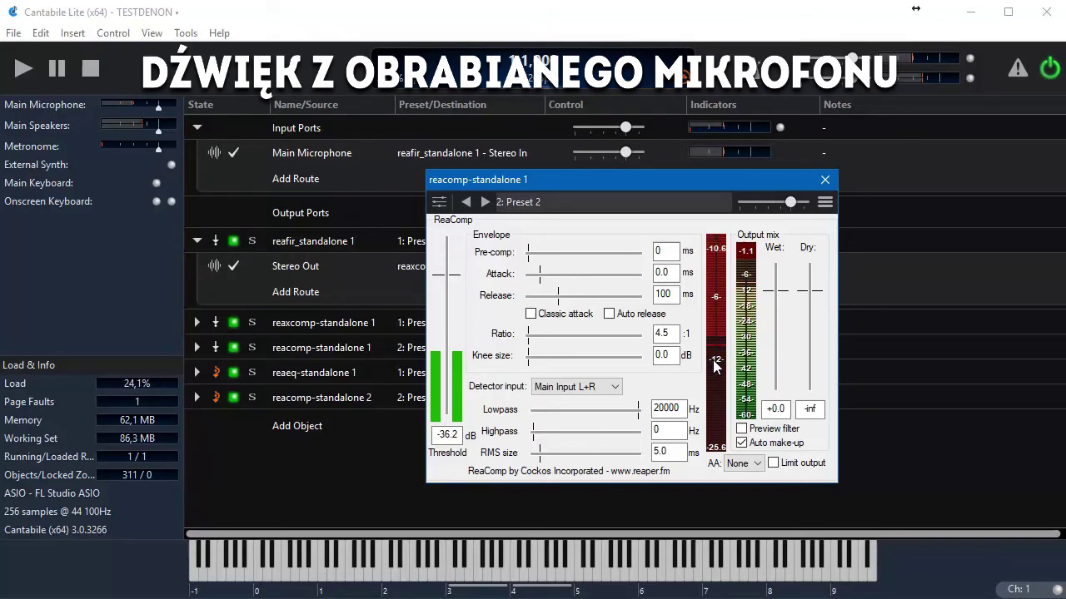
pyautogui.moveTo(566, 340); pyautogui.dragTo(597, 343)
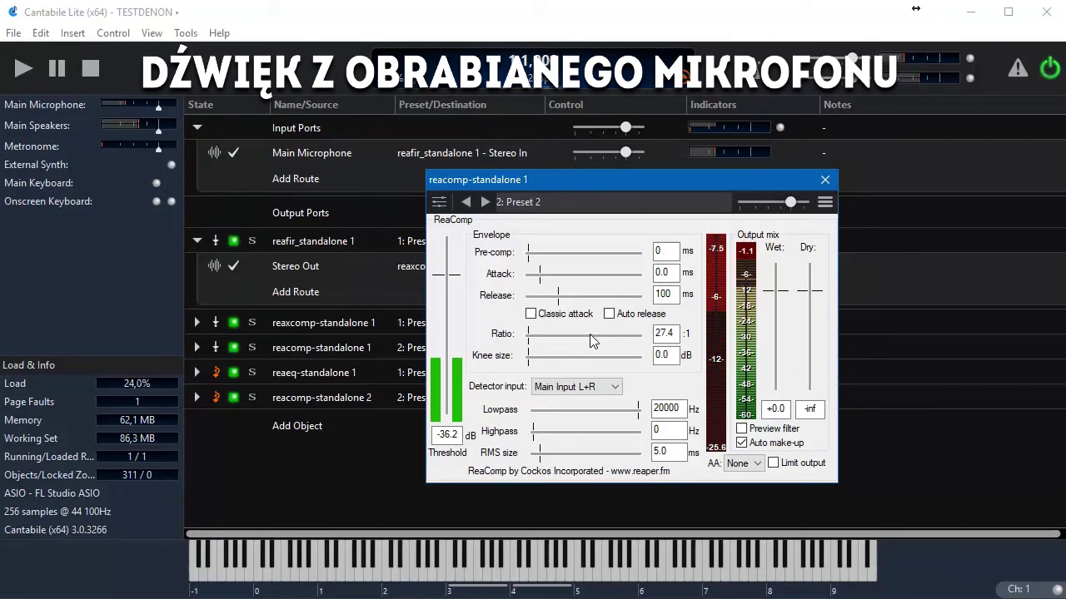
pyautogui.moveTo(591, 342); pyautogui.dragTo(556, 342)
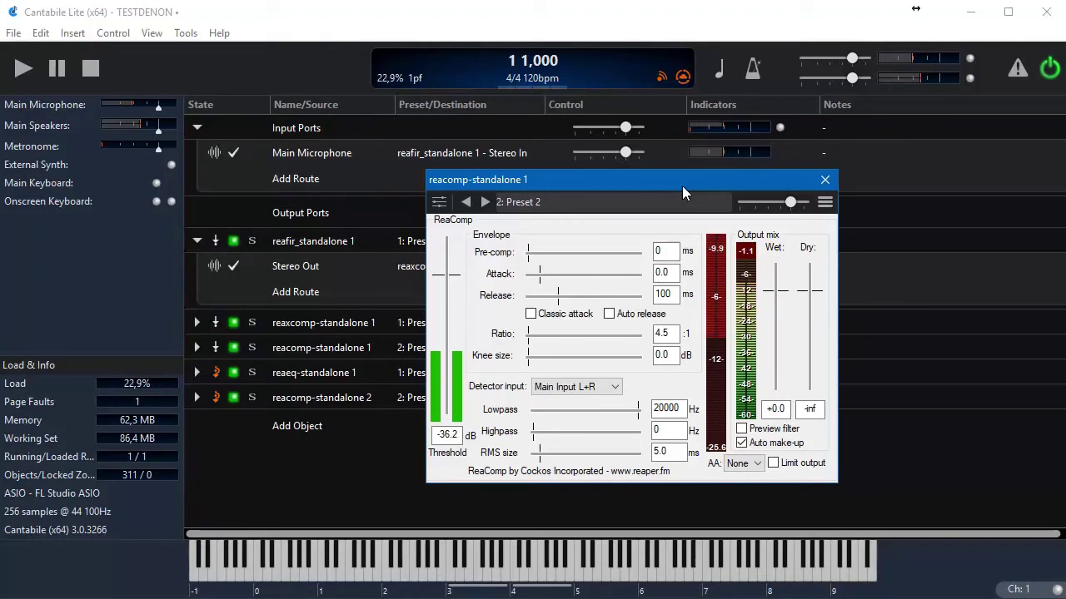
pyautogui.press('Escape')
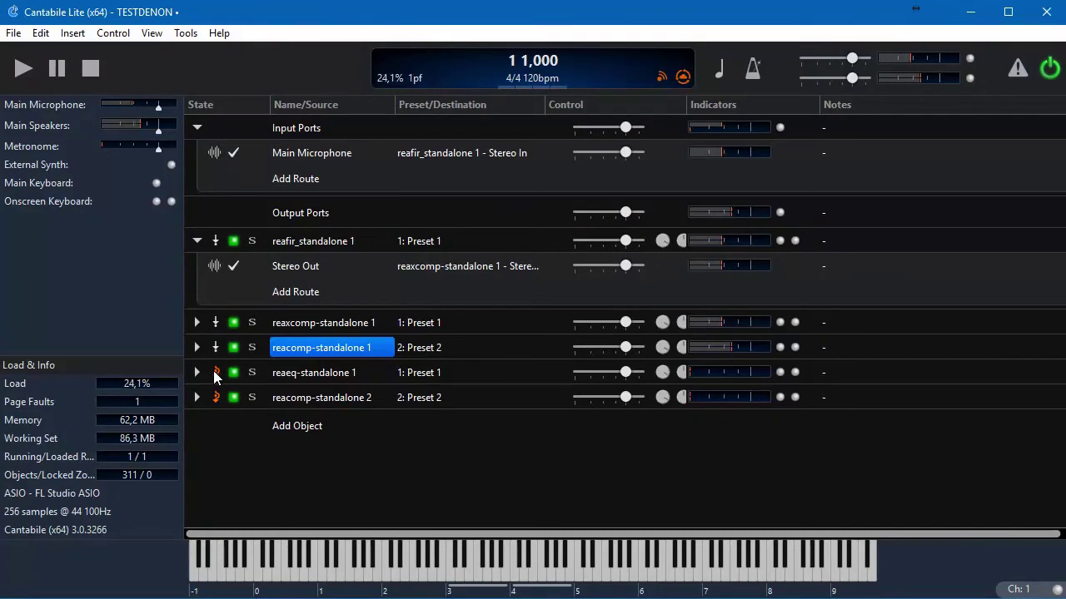
# Take reaeq-standalone 1 out of bypass and open its equalizer window.
pyautogui.click(215, 372)
pyautogui.doubleClick(301, 381)
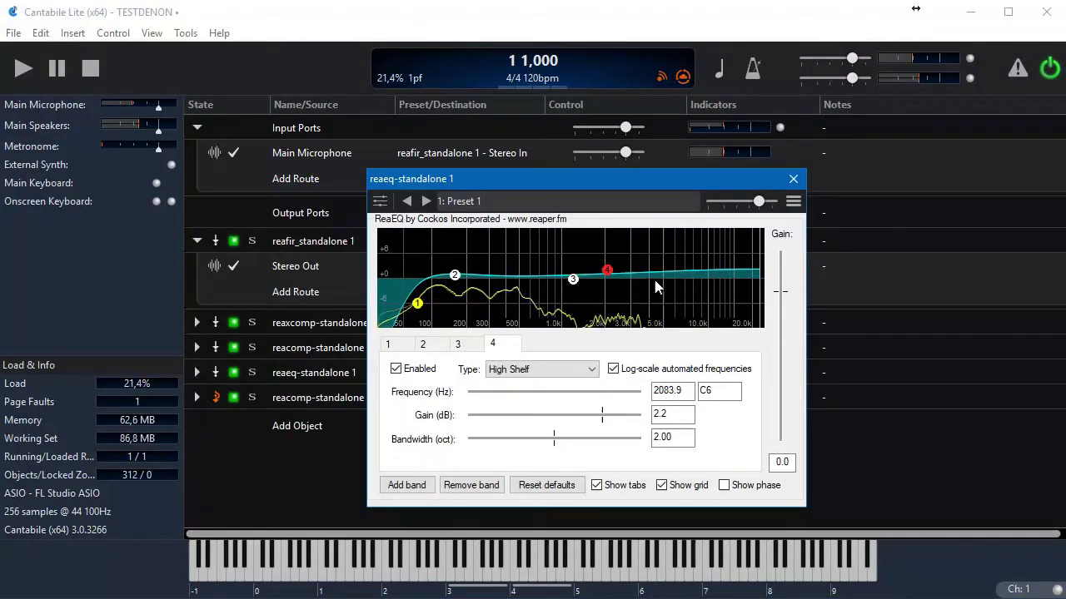
# Try ReaEQ band 1 at 20.1 Hz, keep its High Pass type, and set its frequency to 88.3 Hz.
pyautogui.moveTo(417, 303); pyautogui.dragTo(380, 303)
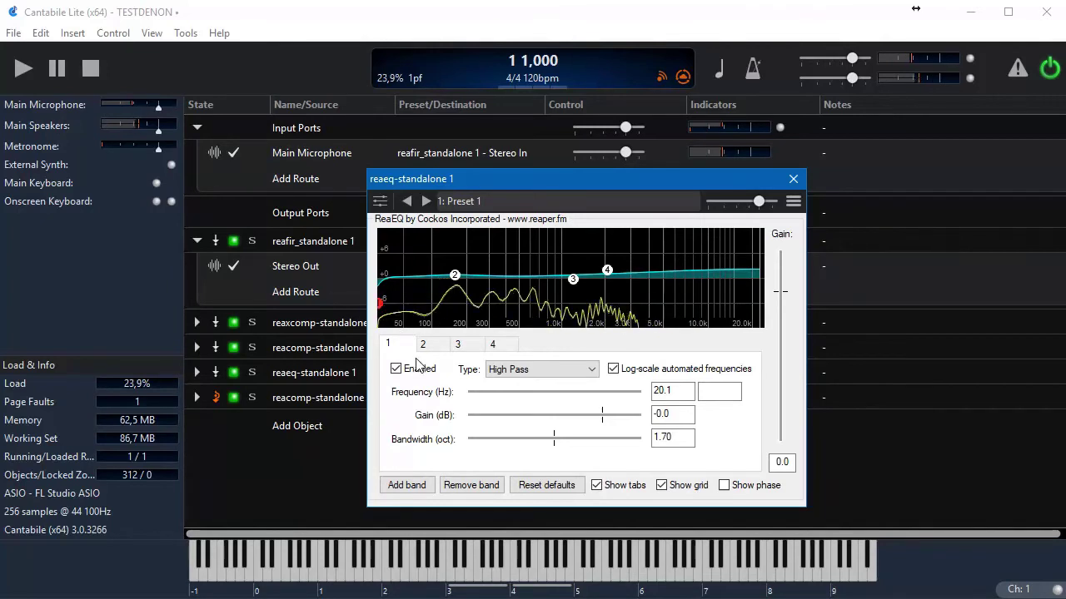
pyautogui.click(533, 376)
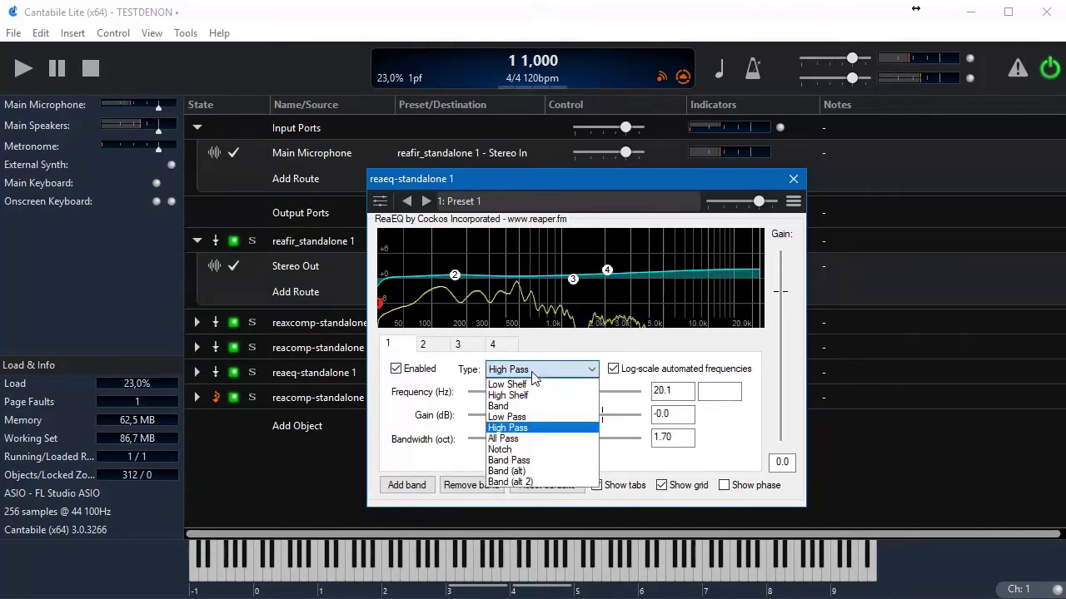
pyautogui.click(517, 427)
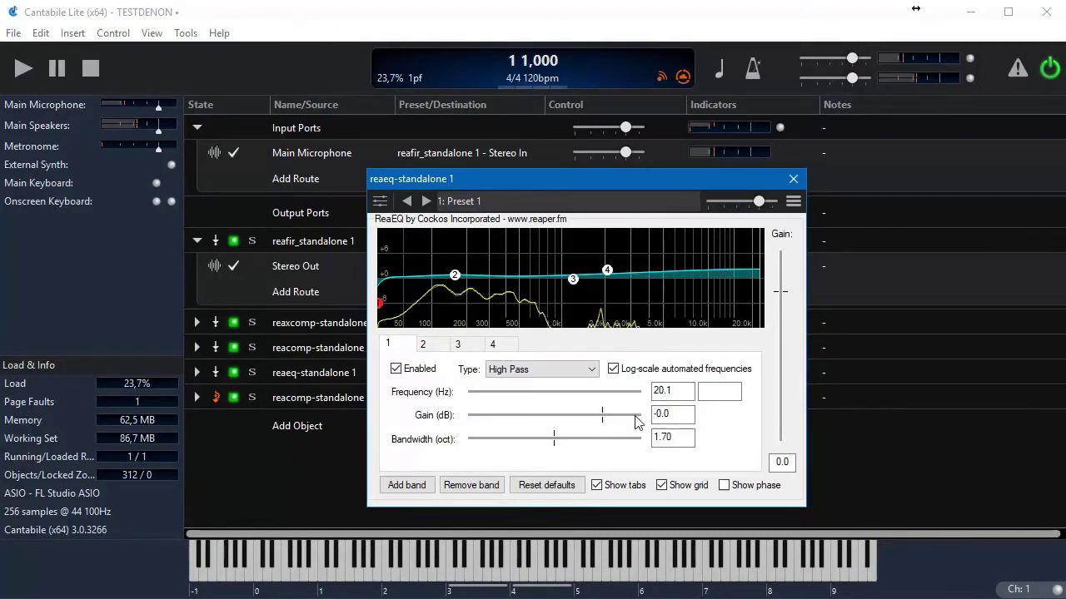
pyautogui.click(471, 399)
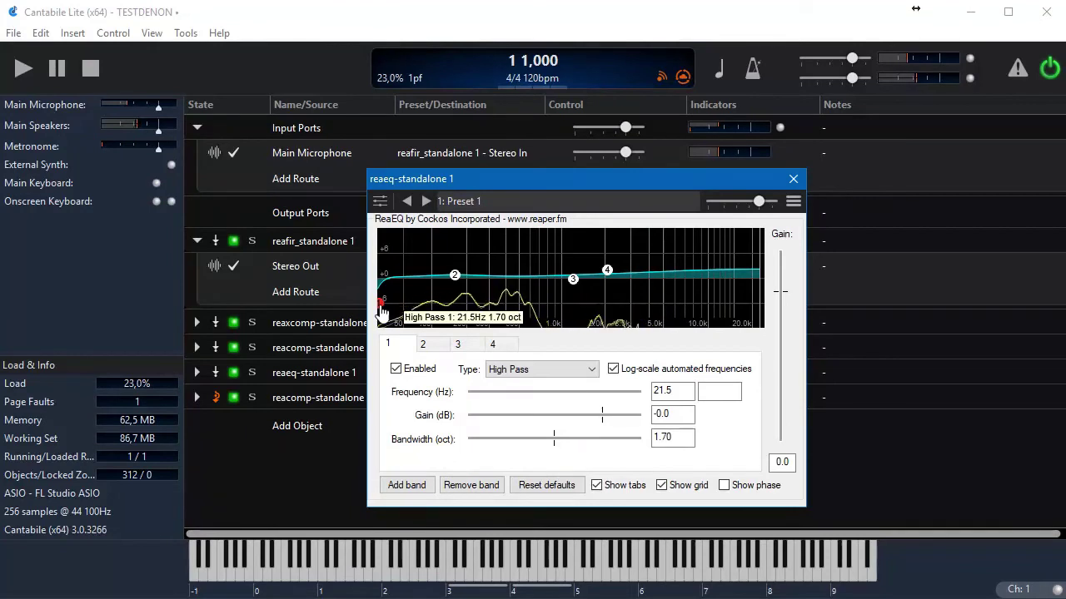
pyautogui.moveTo(385, 313); pyautogui.dragTo(426, 311)
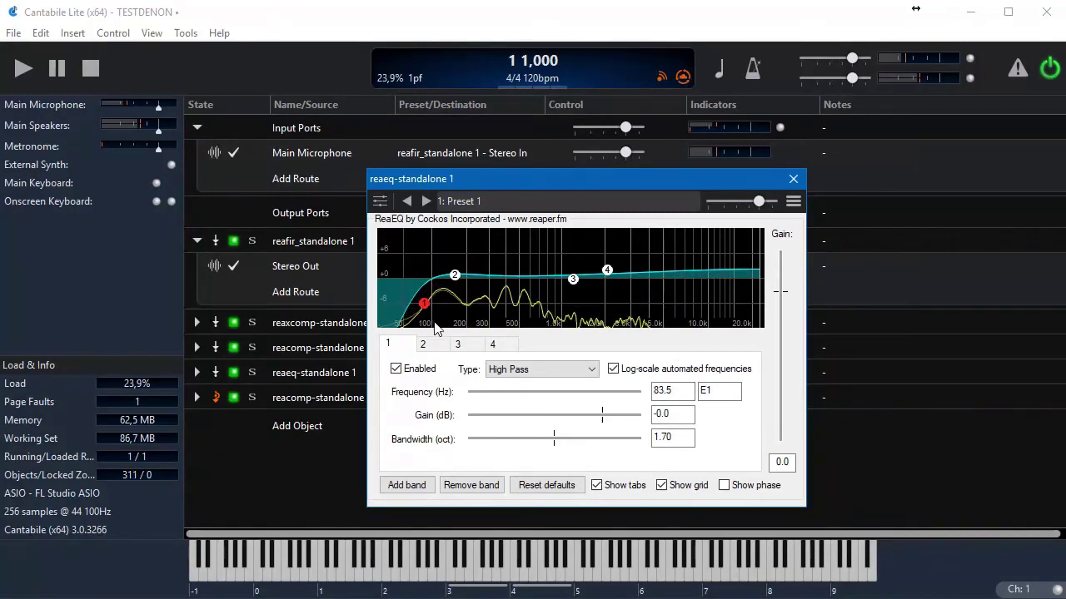
pyautogui.moveTo(427, 311); pyautogui.dragTo(429, 311)
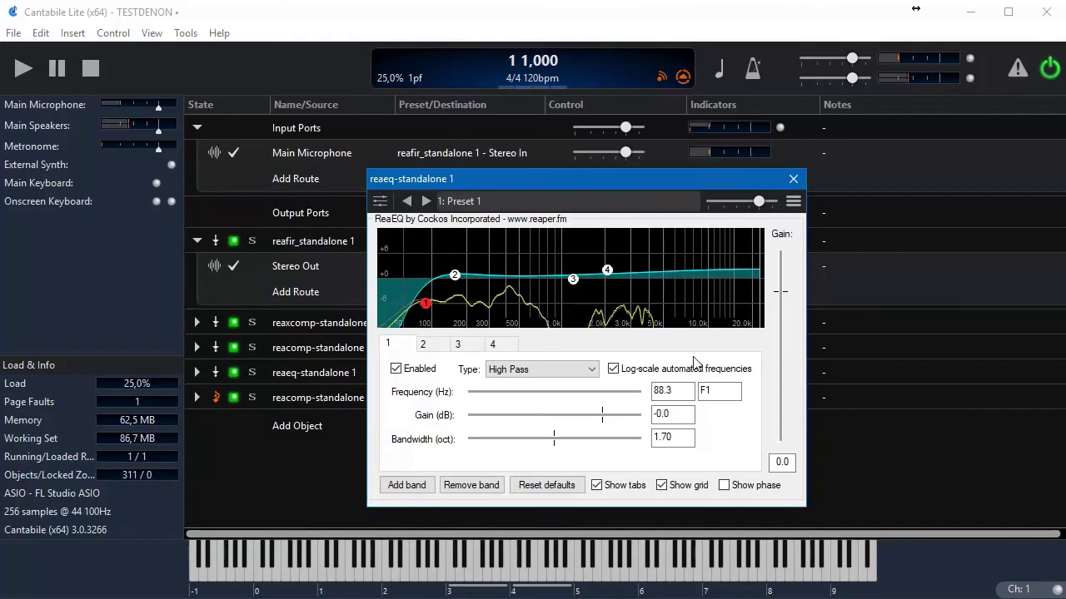
# Keep ReaEQ band 2 as Band type, shift it slightly lower in frequency, and move band 3 slightly higher in frequency with less gain.
pyautogui.moveTo(390, 184); pyautogui.dragTo(499, 193)
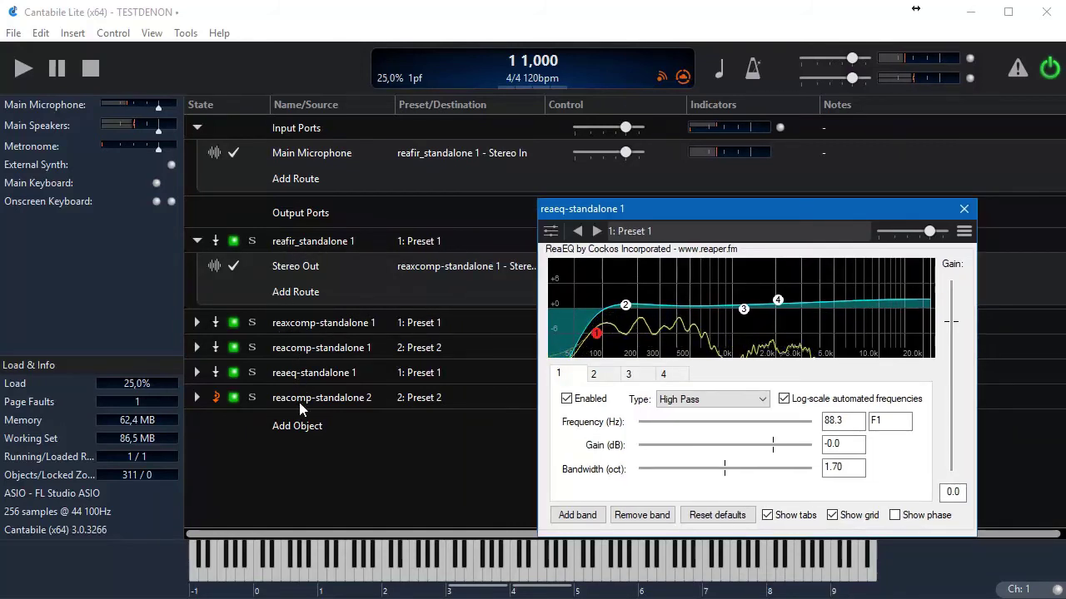
pyautogui.moveTo(686, 209); pyautogui.dragTo(531, 164)
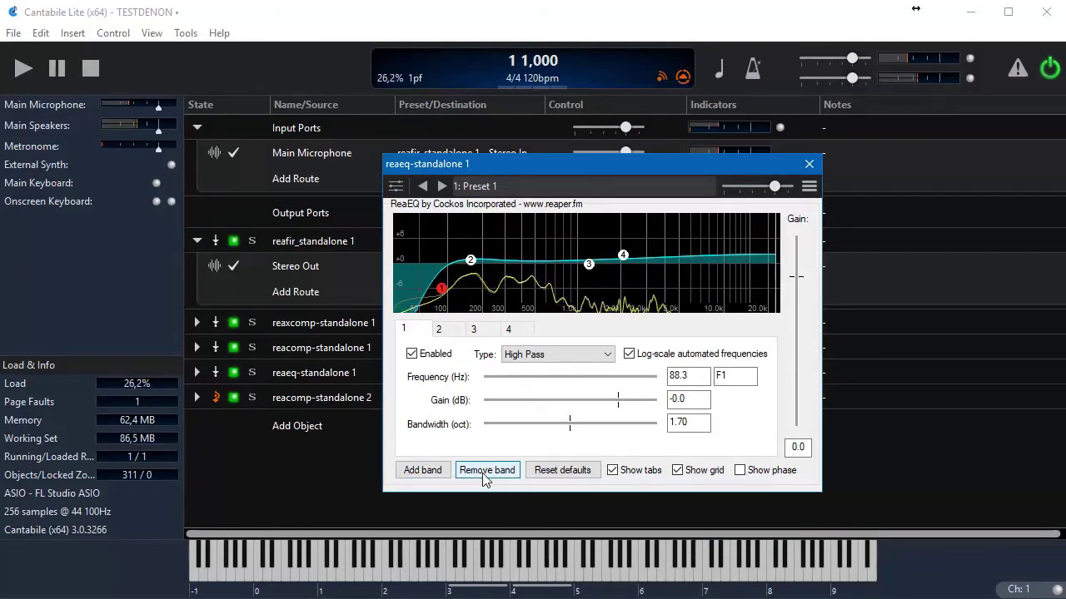
pyautogui.click(439, 330)
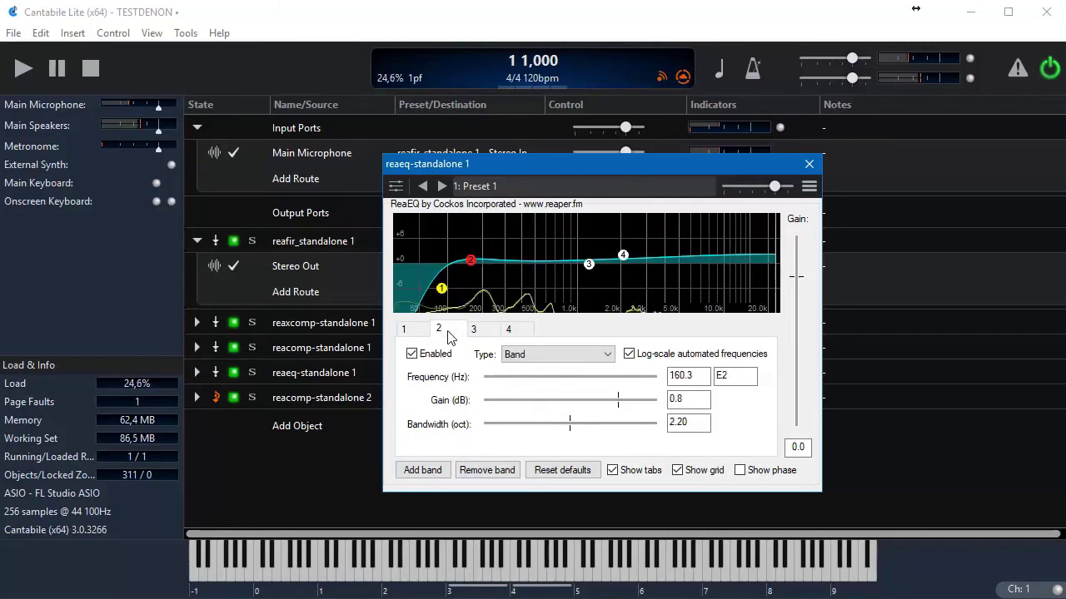
pyautogui.click(521, 354)
pyautogui.click(532, 364)
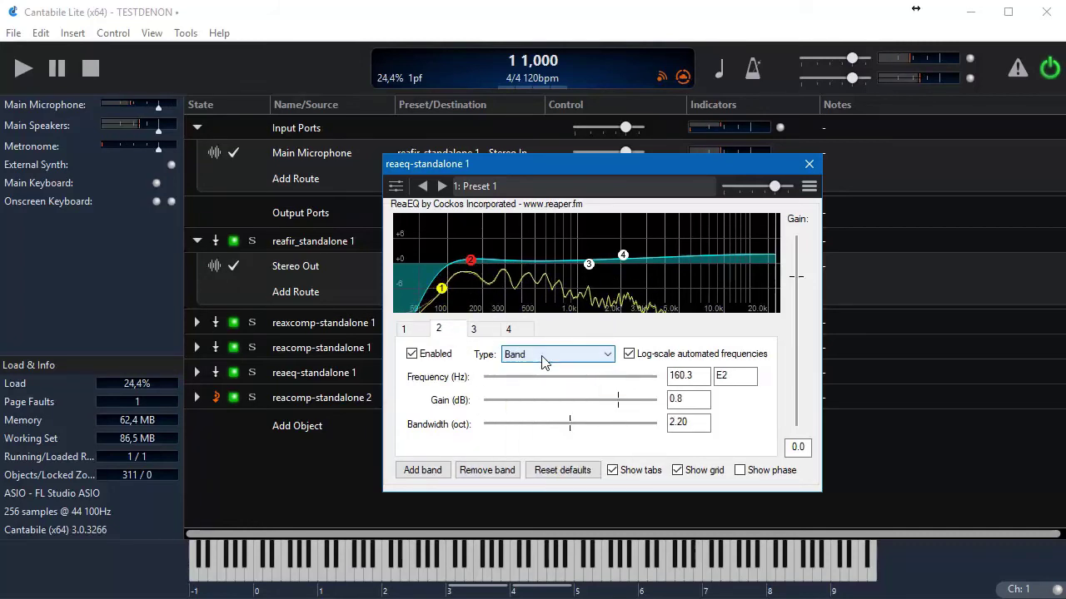
pyautogui.moveTo(472, 261)
pyautogui.mouseDown()
pyautogui.moveTo(468, 251)
pyautogui.moveTo(466, 264)
pyautogui.mouseUp()
pyautogui.moveTo(581, 275); pyautogui.dragTo(601, 275)
# Keep ReaEQ band 4 as a High Shelf, adjust it to about 1.6 dB at 2167.8 Hz, and close the plugin.
pyautogui.click(623, 255)
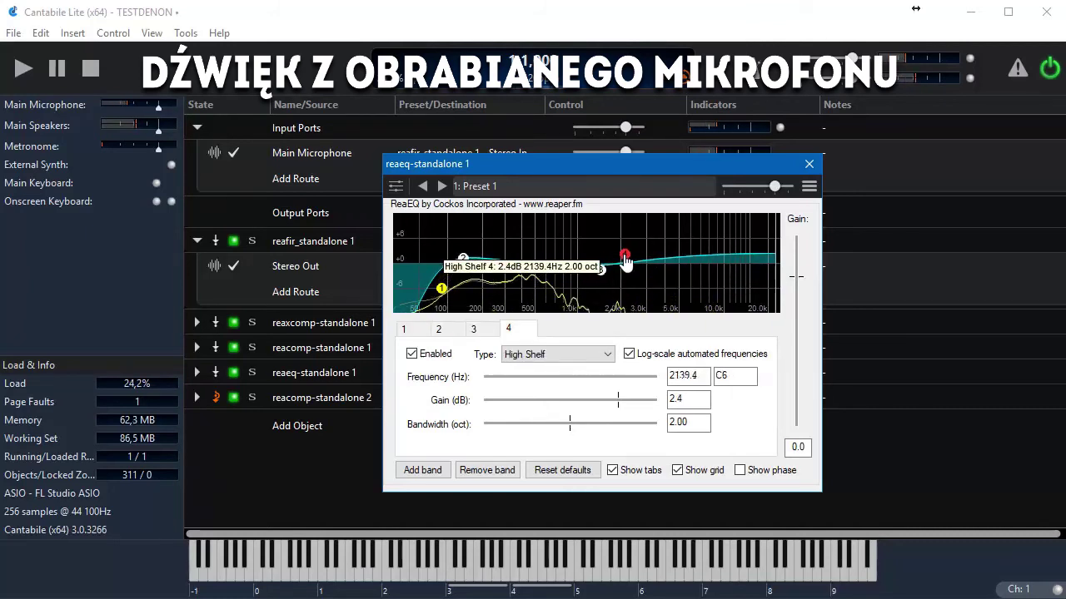
pyautogui.click(562, 354)
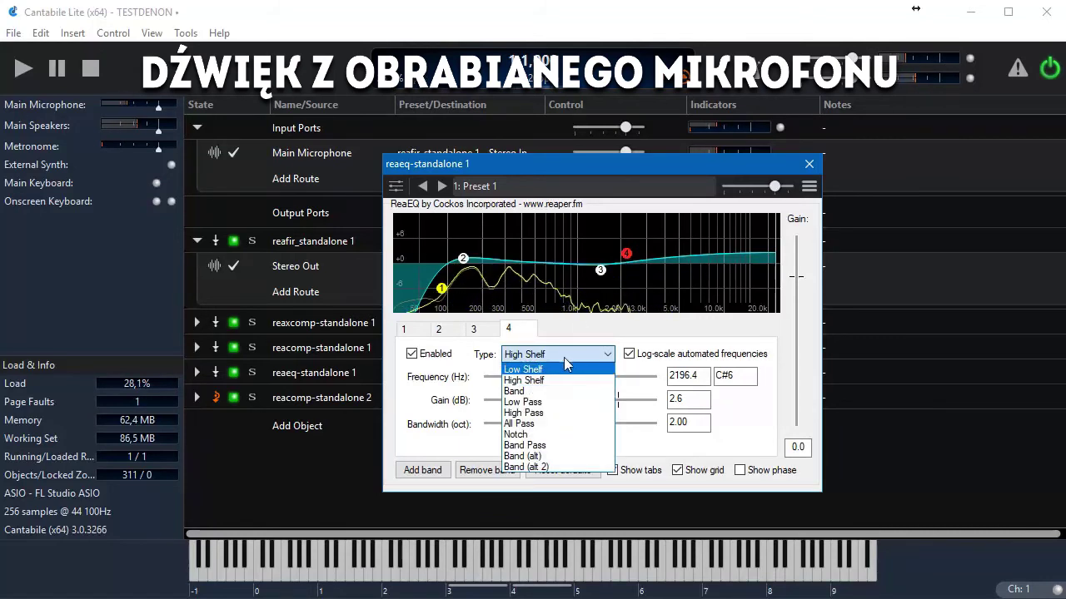
pyautogui.click(523, 381)
pyautogui.moveTo(626, 254)
pyautogui.mouseDown()
pyautogui.moveTo(640, 263)
pyautogui.moveTo(635, 220)
pyautogui.moveTo(631, 263)
pyautogui.mouseUp()
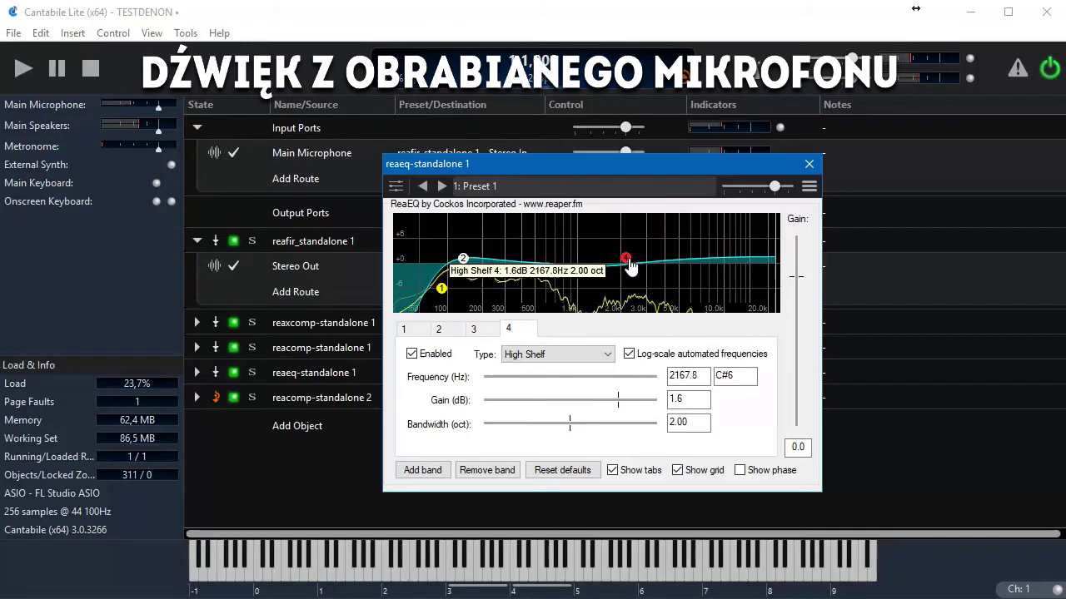
pyautogui.click(434, 483)
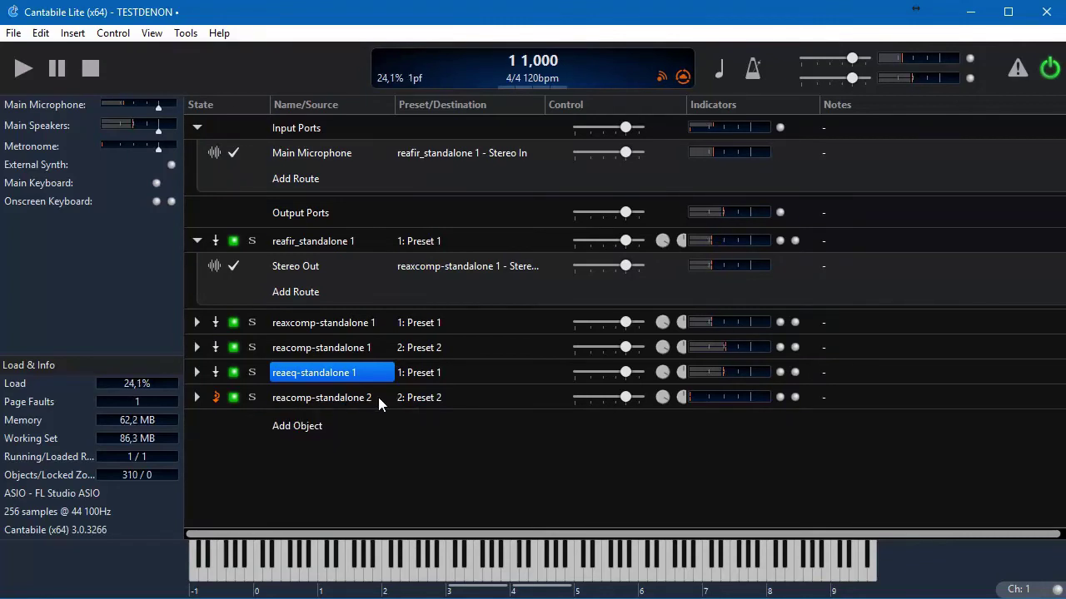
# Take reacomp-standalone 2 out of bypass, open its window beside the object names, and keep anti-aliasing at 32x.
pyautogui.doubleClick(281, 399)
pyautogui.moveTo(492, 248); pyautogui.dragTo(622, 207)
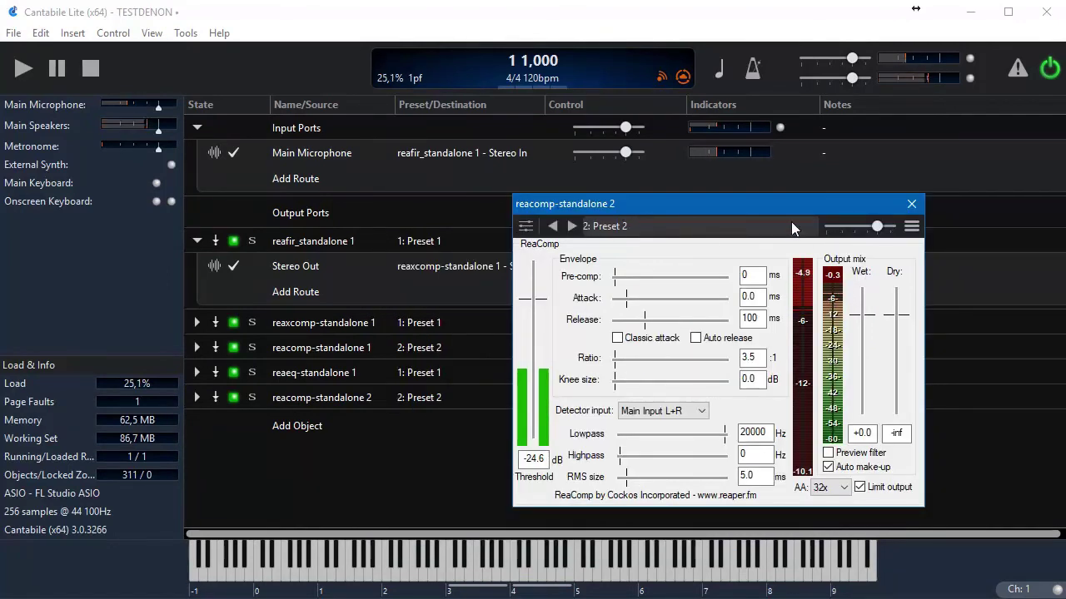
pyautogui.moveTo(796, 202); pyautogui.dragTo(757, 199)
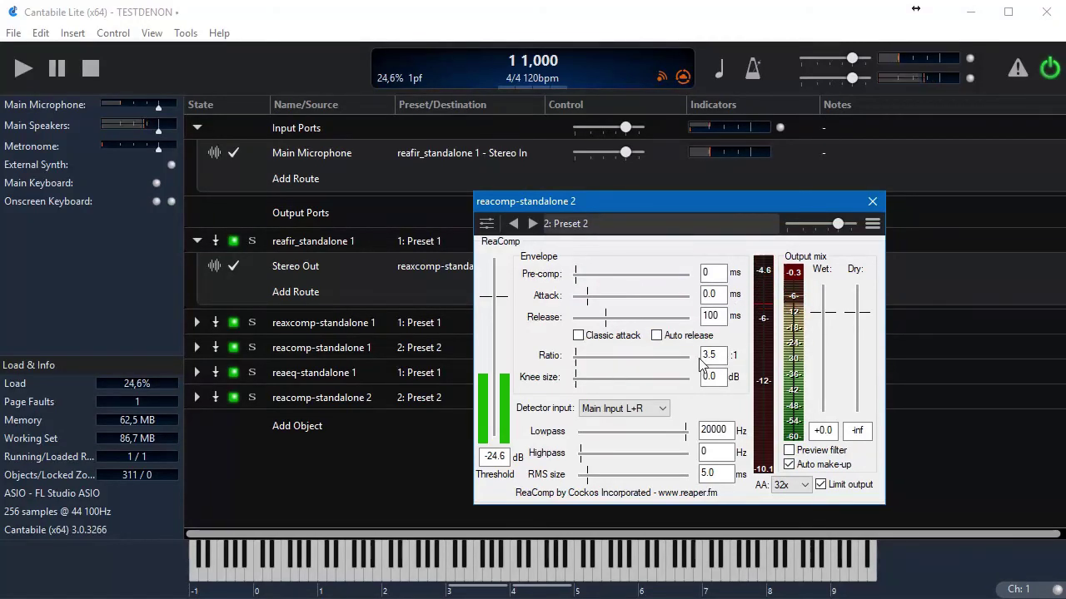
pyautogui.click(795, 486)
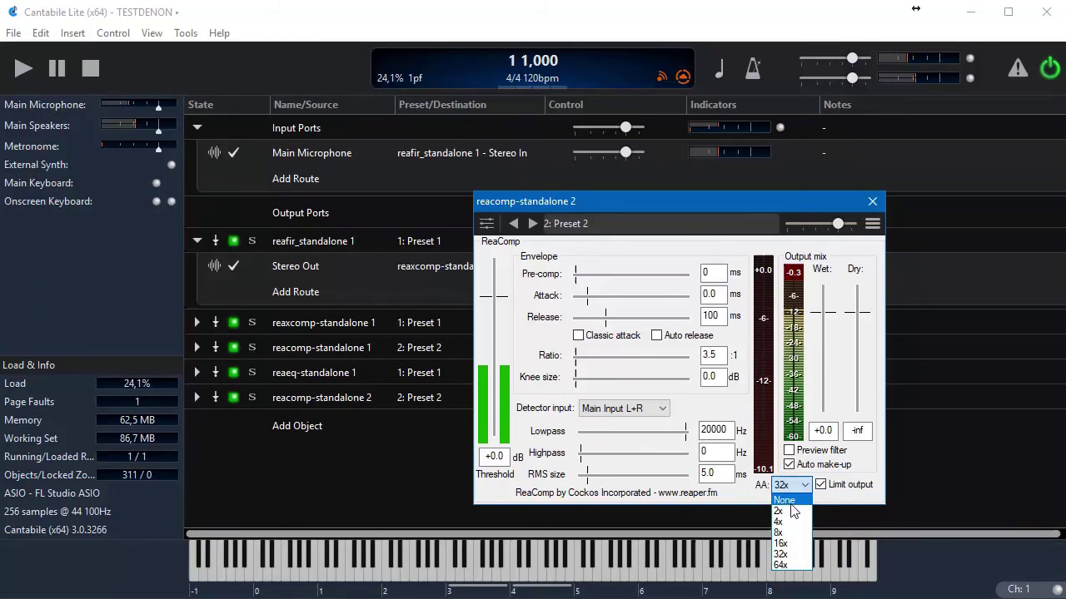
pyautogui.click(786, 554)
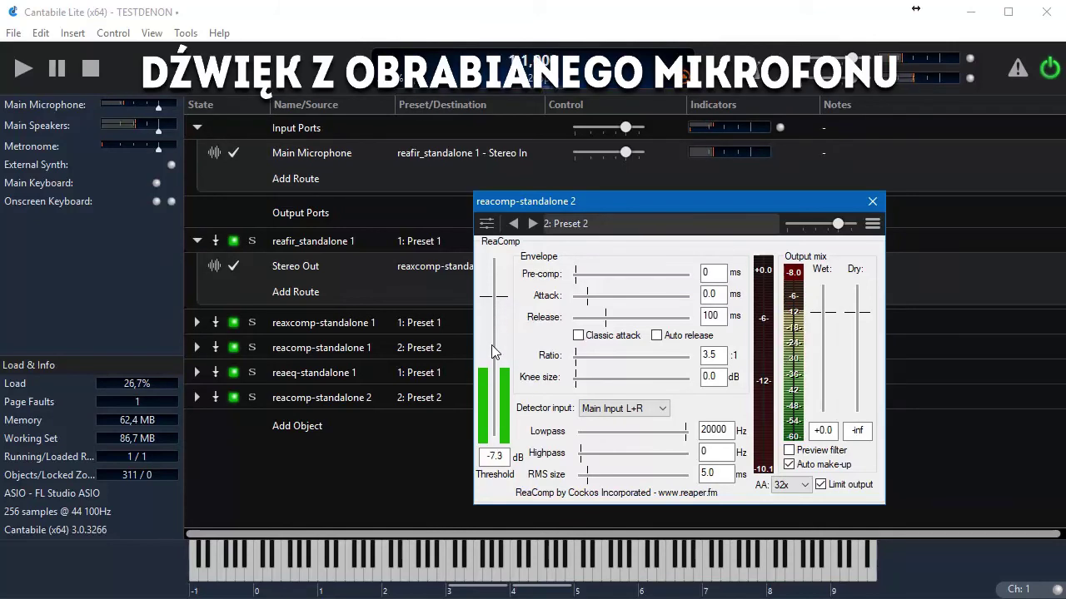
# Set the threshold of reacomp-standalone 2 to -22.2 dB and close the plugin.
pyautogui.moveTo(491, 375); pyautogui.dragTo(492, 382)
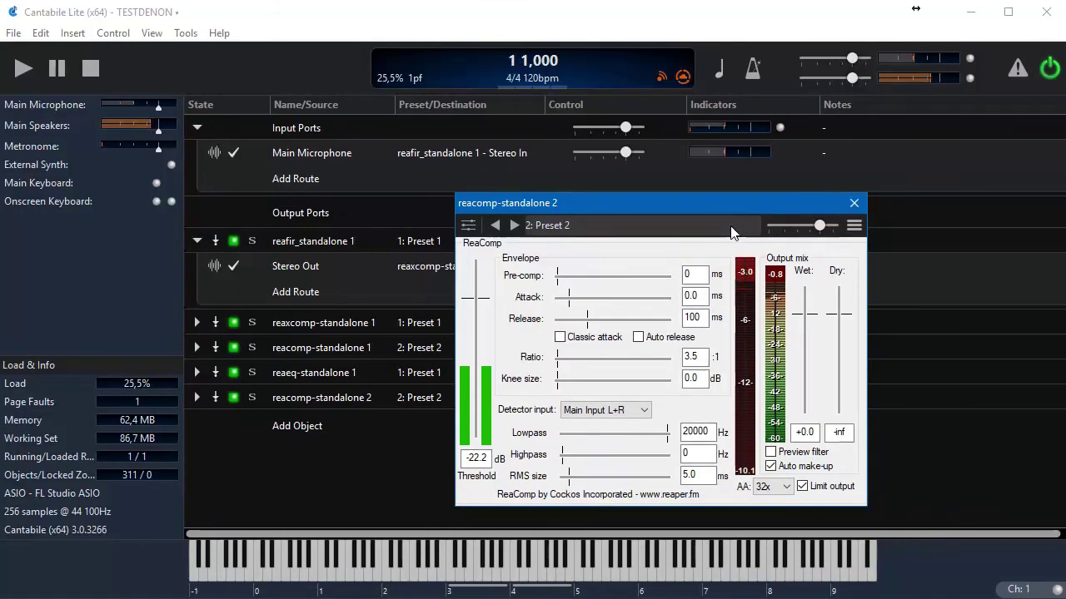
pyautogui.moveTo(749, 201)
pyautogui.mouseDown()
pyautogui.moveTo(731, 203)
pyautogui.moveTo(766, 198)
pyautogui.mouseUp()
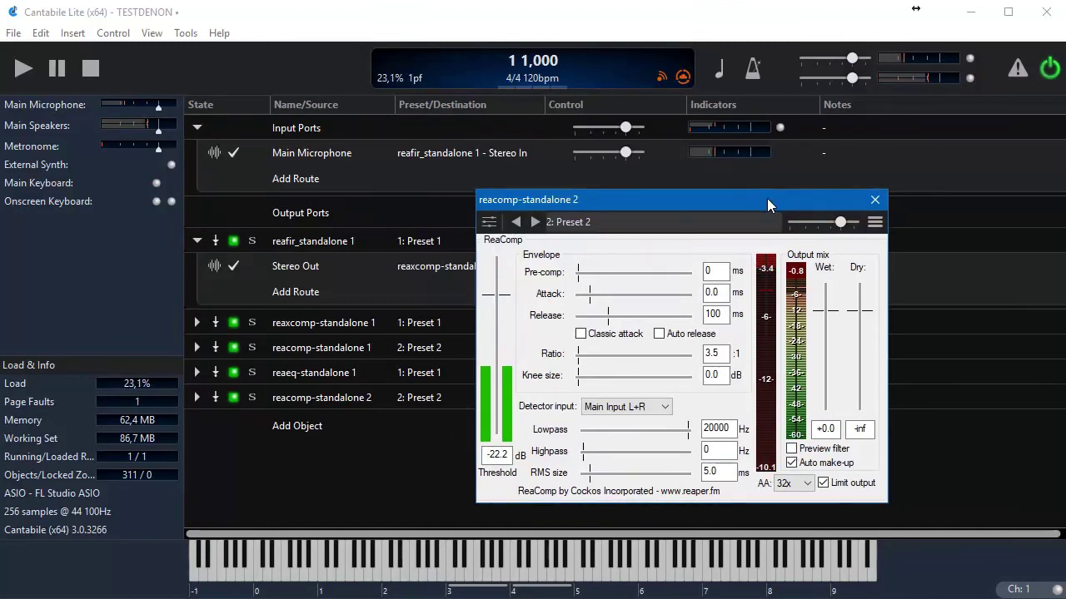
pyautogui.moveTo(767, 198); pyautogui.dragTo(695, 204)
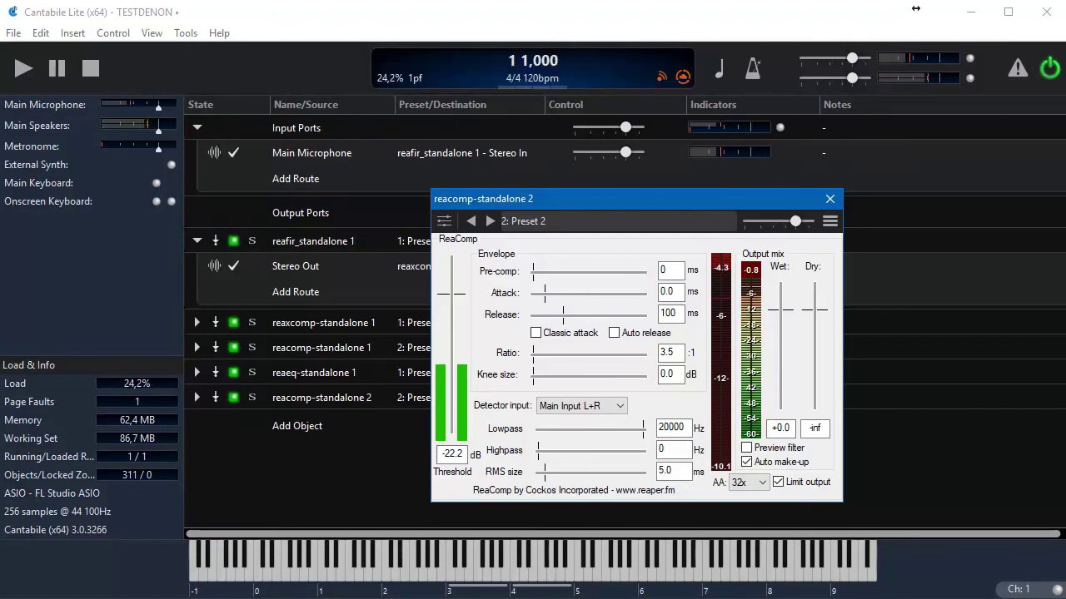
pyautogui.moveTo(650, 202); pyautogui.dragTo(748, 196)
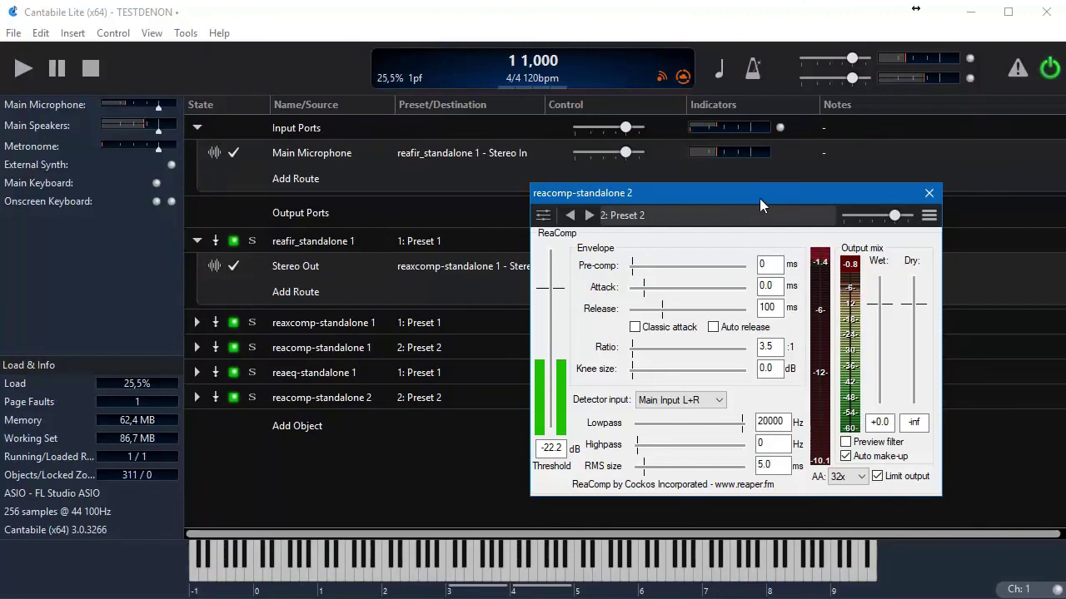
pyautogui.moveTo(759, 198); pyautogui.dragTo(688, 186)
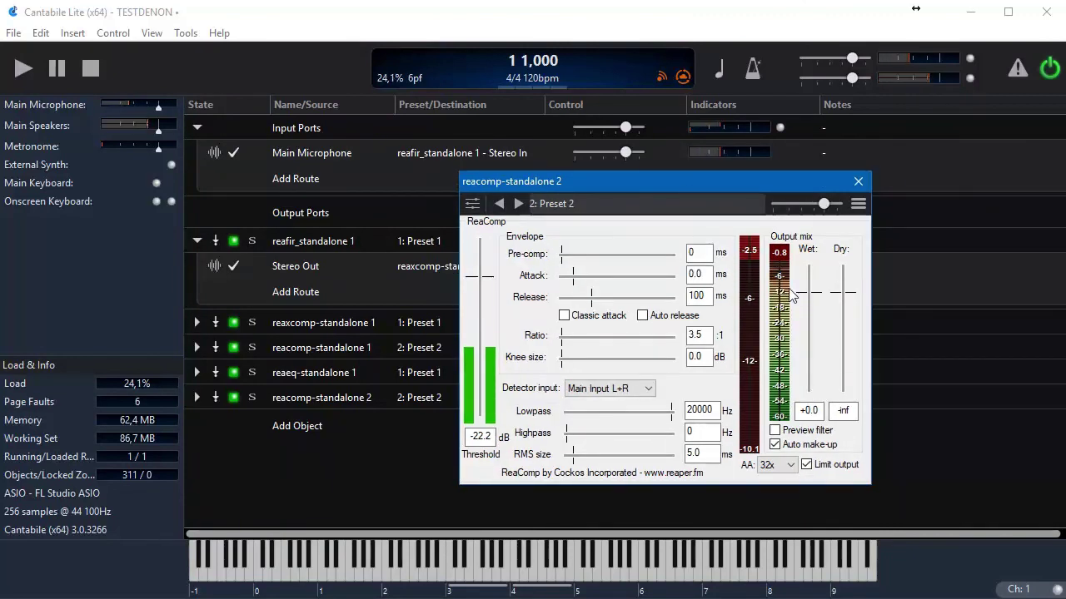
pyautogui.moveTo(718, 186); pyautogui.dragTo(682, 190)
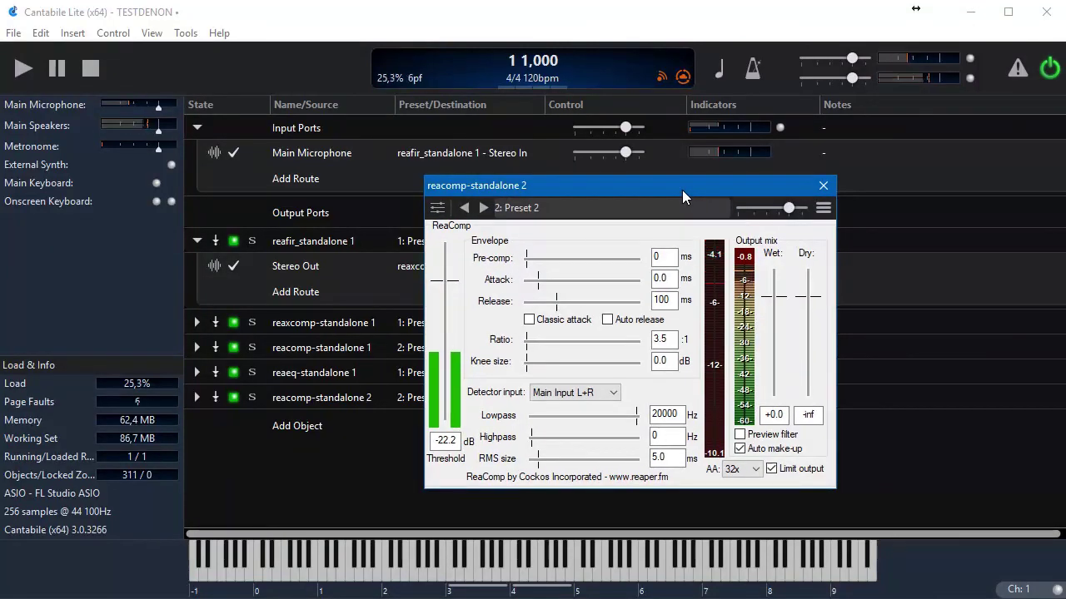
pyautogui.click(822, 185)
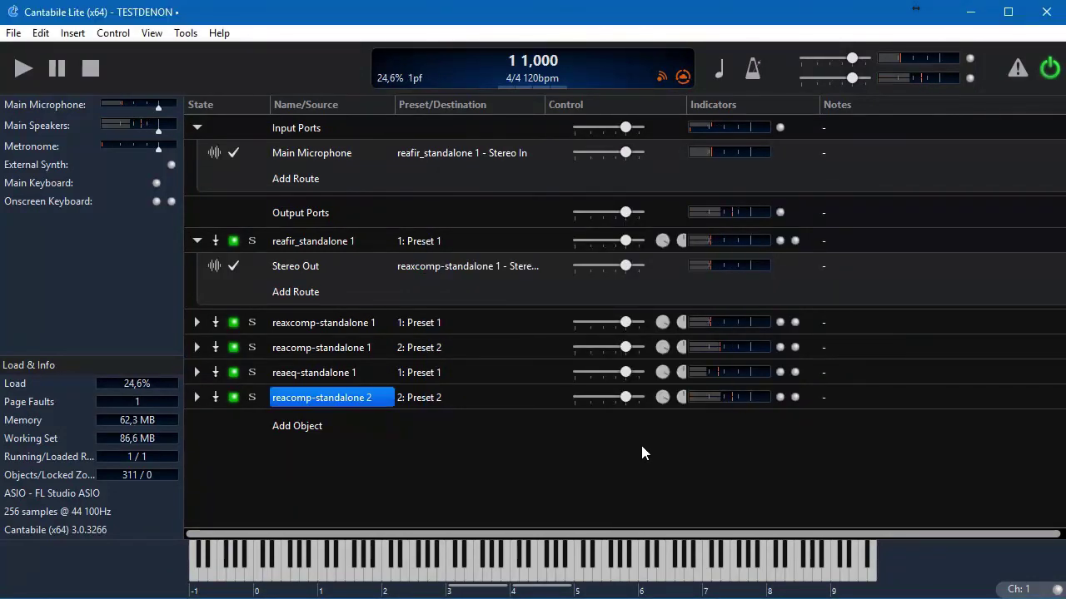
# Compare the microphone sound with all five plugins bypassed and with the whole chain active again.
pyautogui.click(218, 240)
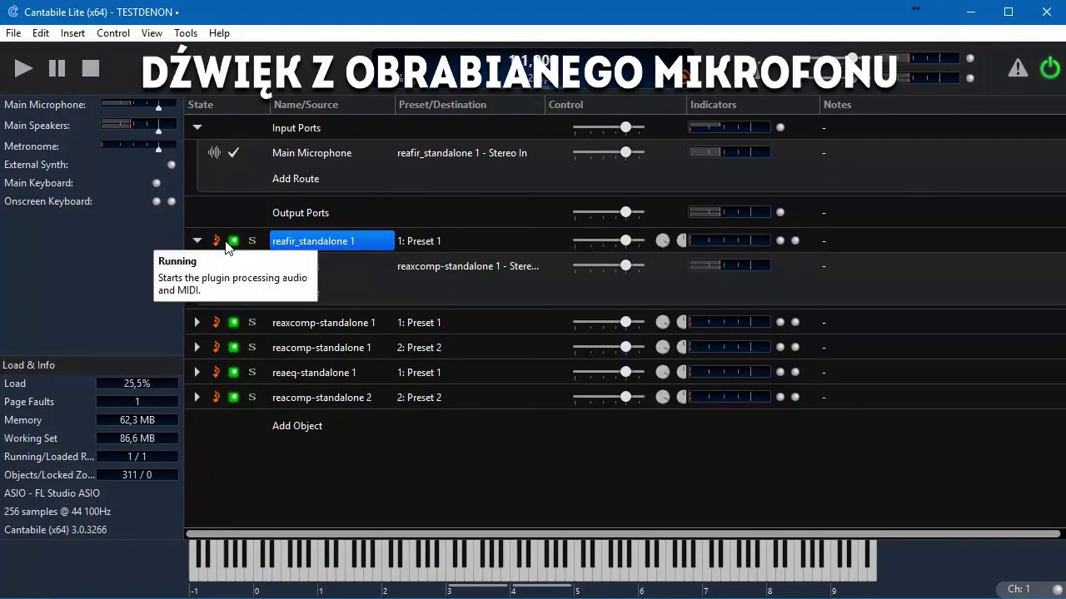
pyautogui.click(215, 397)
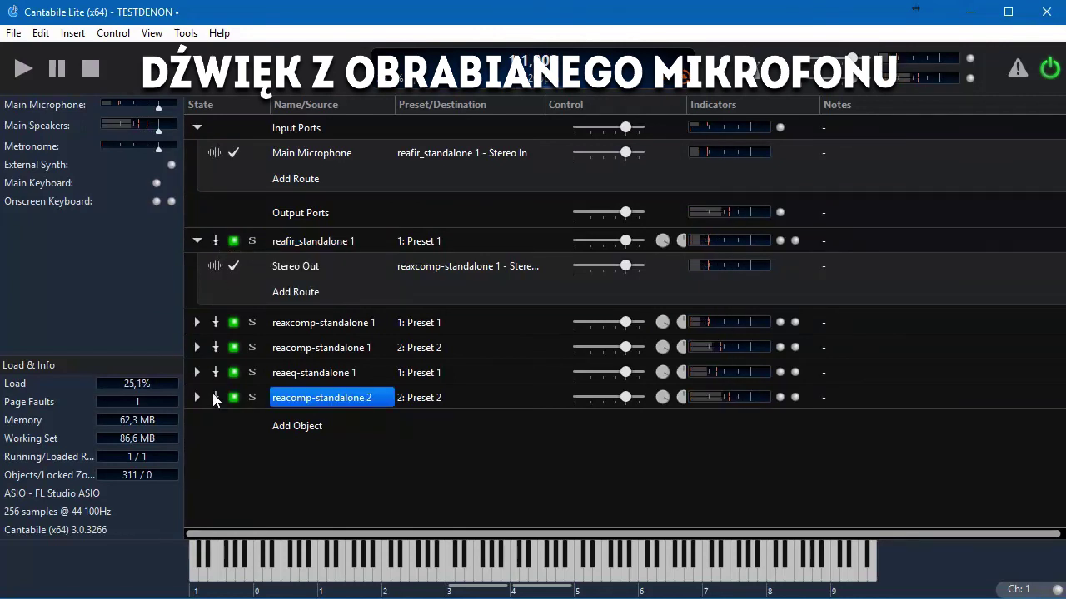